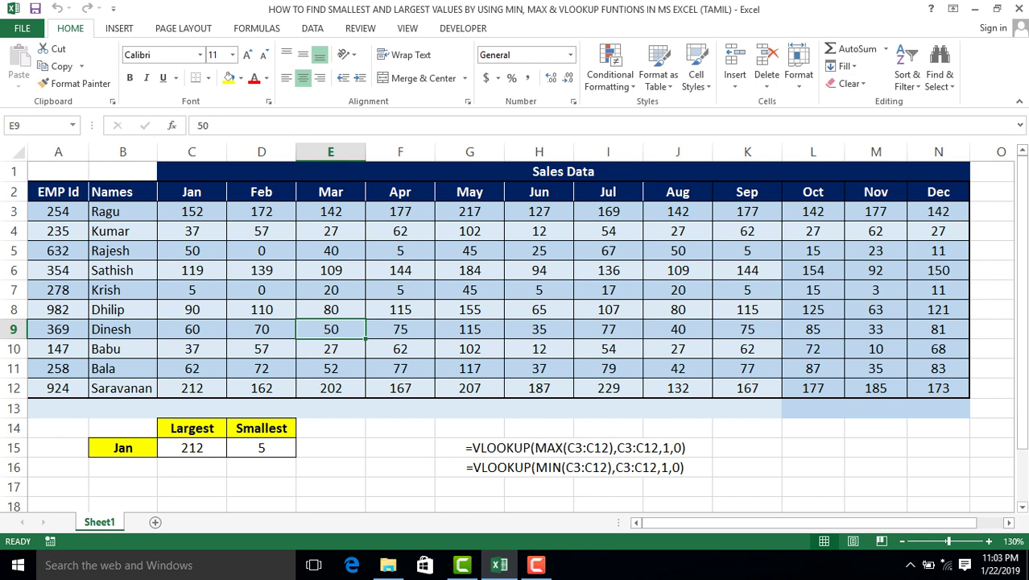
- Delete the Jan Largest (212) and Smallest (5) values in C15:D15
{"action": "left_click", "coordinate": [574, 448]}
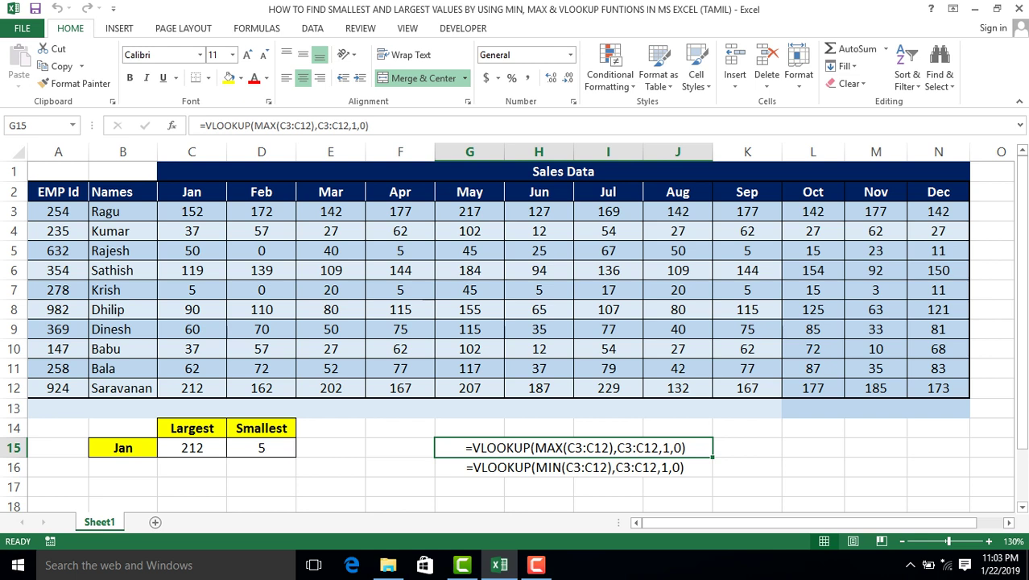
{"action": "key", "text": "shift+Down"}
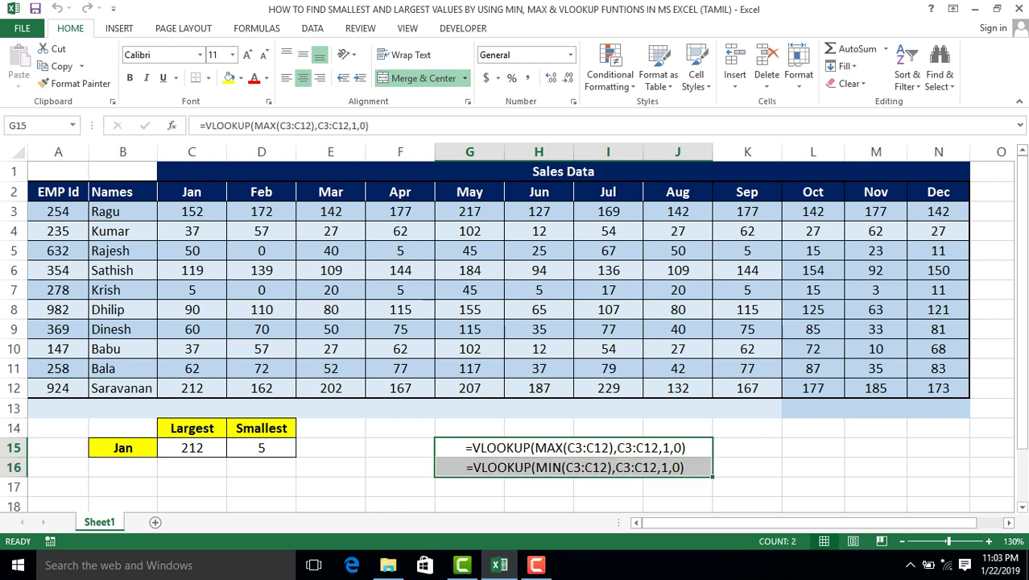
{"action": "left_click", "coordinate": [192, 448]}
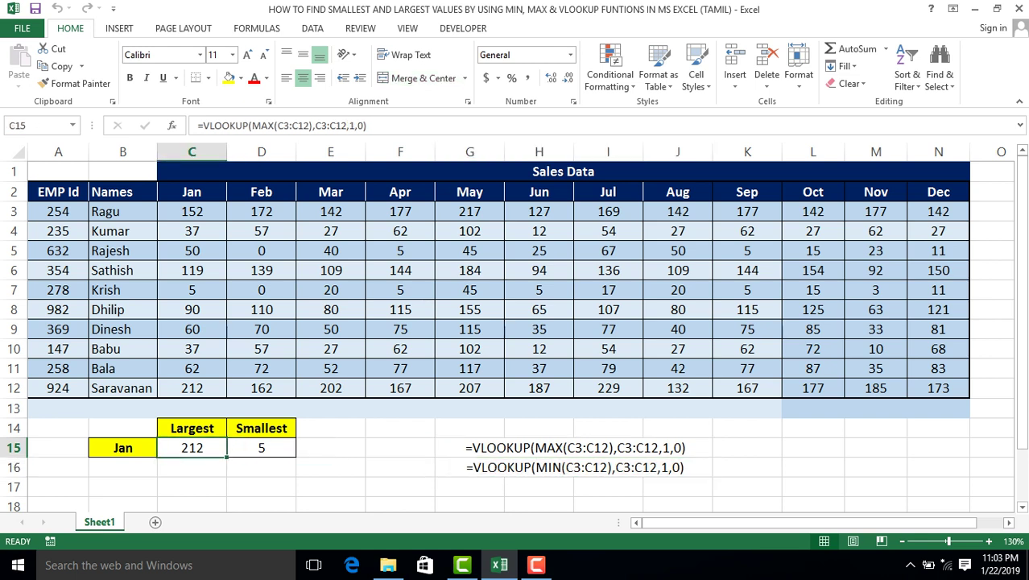
{"action": "key", "text": "shift+Right"}
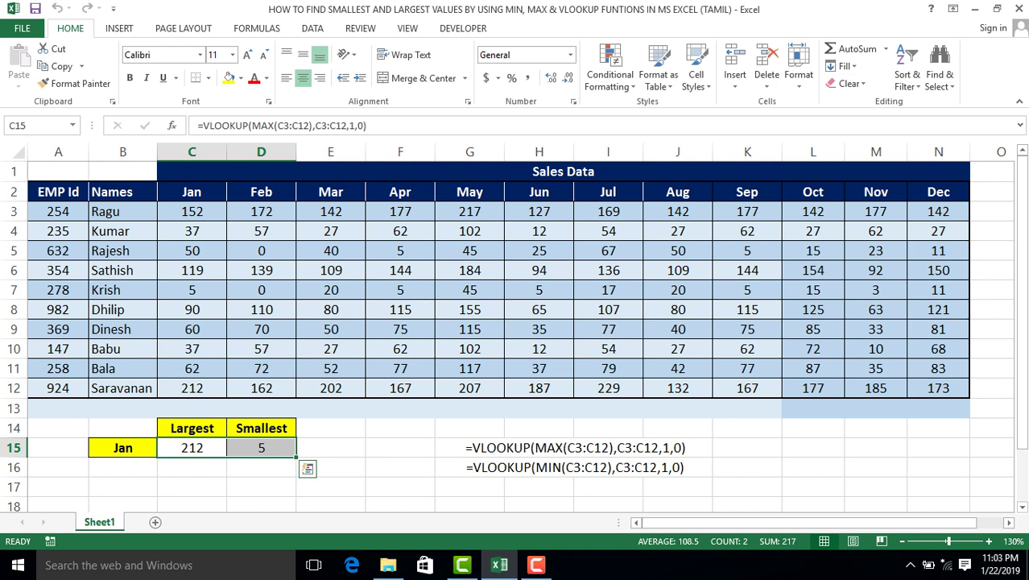
{"action": "key", "text": "Delete"}
{"action": "key", "text": "shift+Left"}
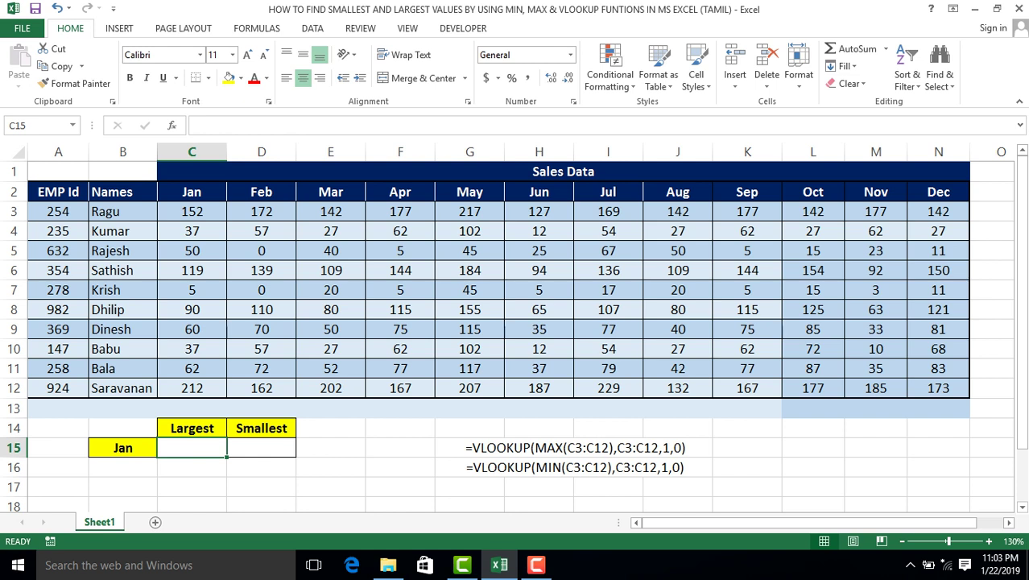
{"action": "left_click", "coordinate": [122, 448]}
{"action": "left_click", "coordinate": [192, 192]}
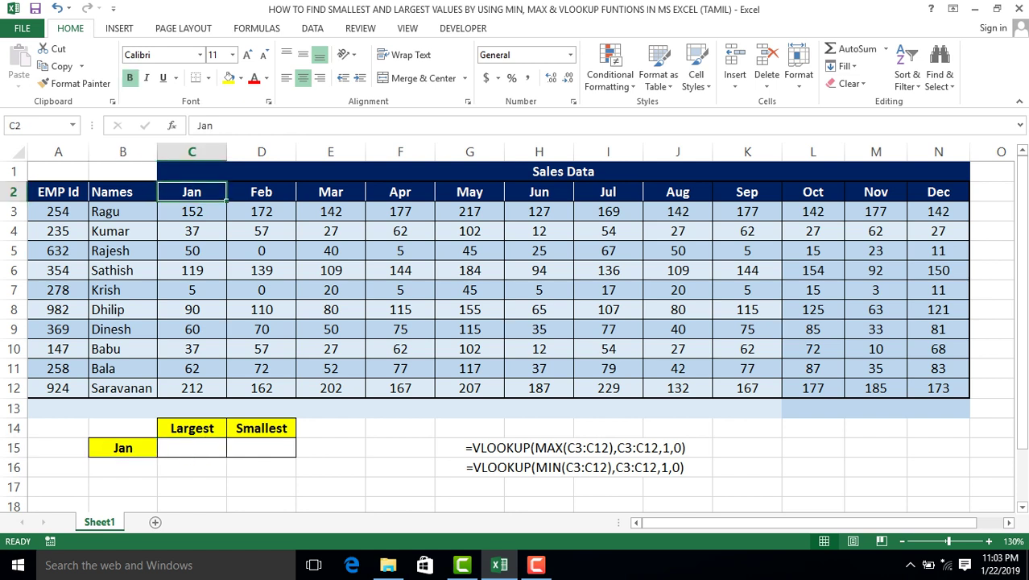
{"action": "key", "text": "ctrl+shift+Down"}
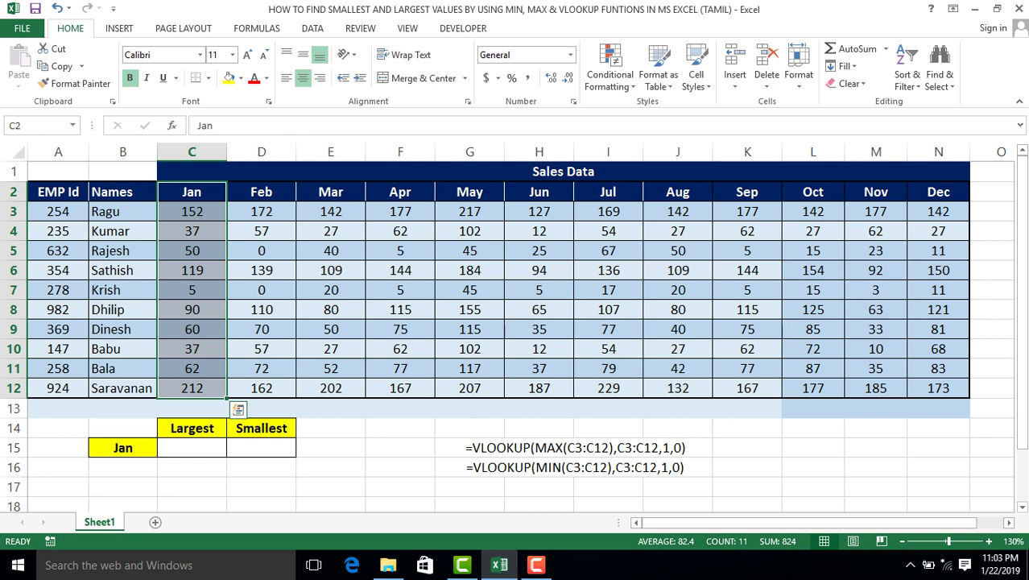
{"action": "left_click", "coordinate": [261, 448]}
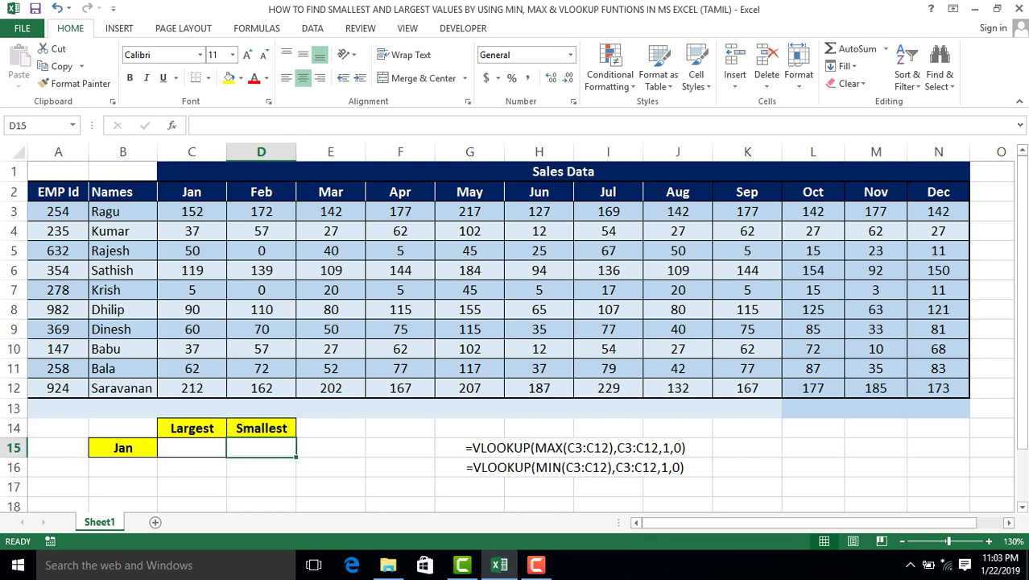
{"action": "left_click", "coordinate": [191, 448]}
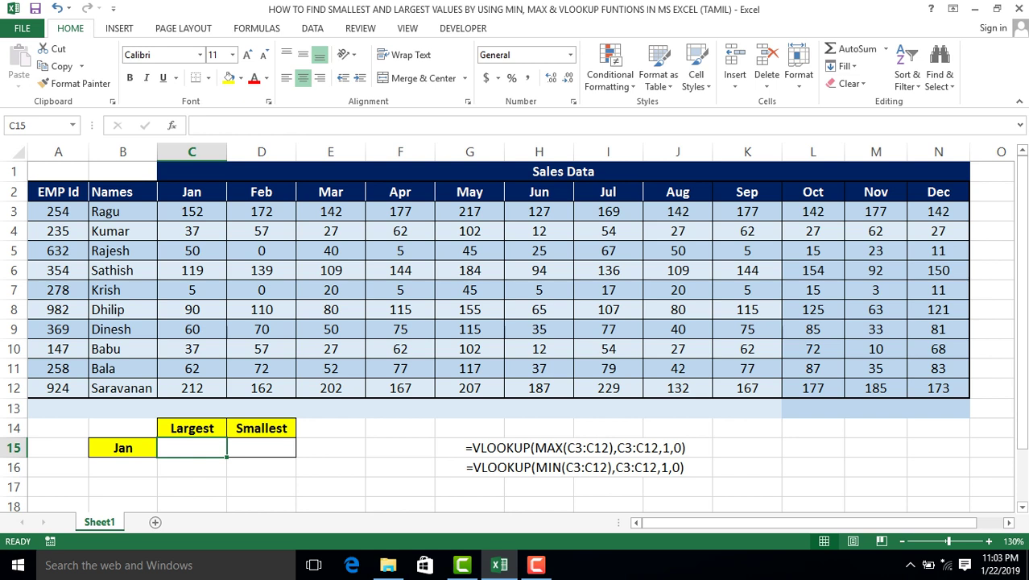
{"action": "left_click", "coordinate": [261, 447]}
{"action": "left_click", "coordinate": [192, 448]}
{"action": "left_click", "coordinate": [192, 211]}
{"action": "left_click_drag", "start_coordinate": [191, 211], "coordinate": [192, 388]}
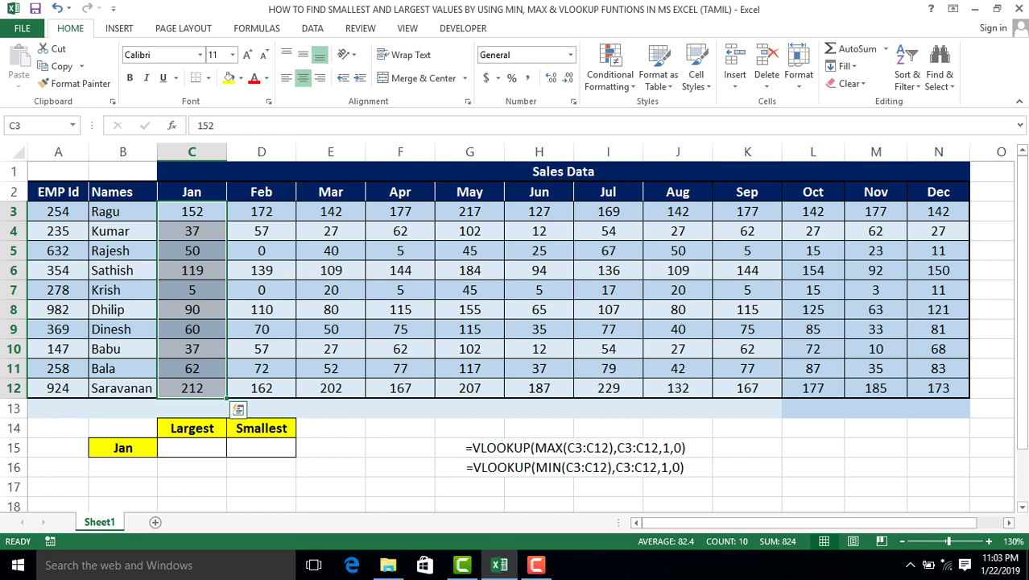
{"action": "left_click", "coordinate": [192, 211]}
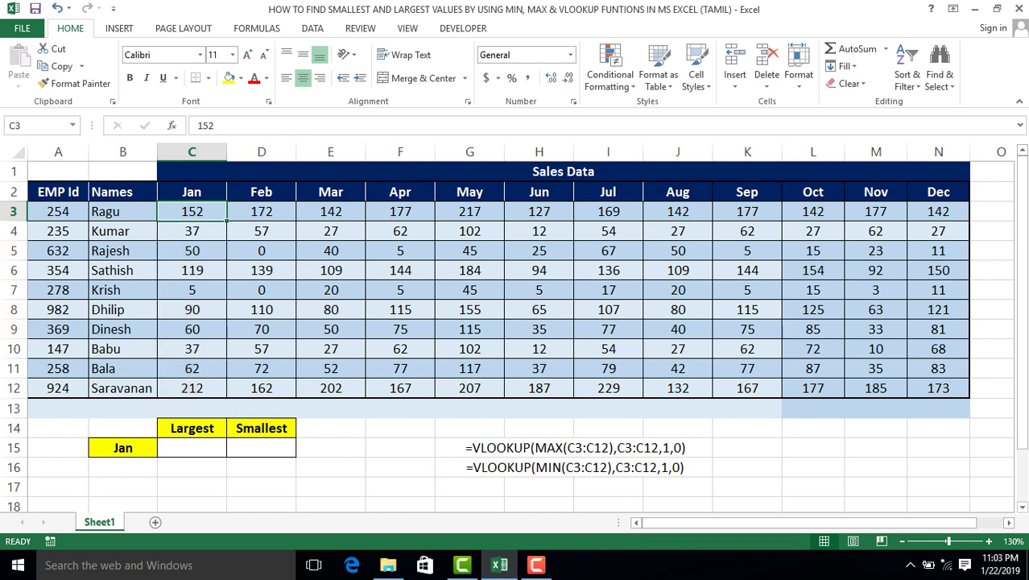
{"action": "left_click_drag", "start_coordinate": [192, 211], "coordinate": [191, 389]}
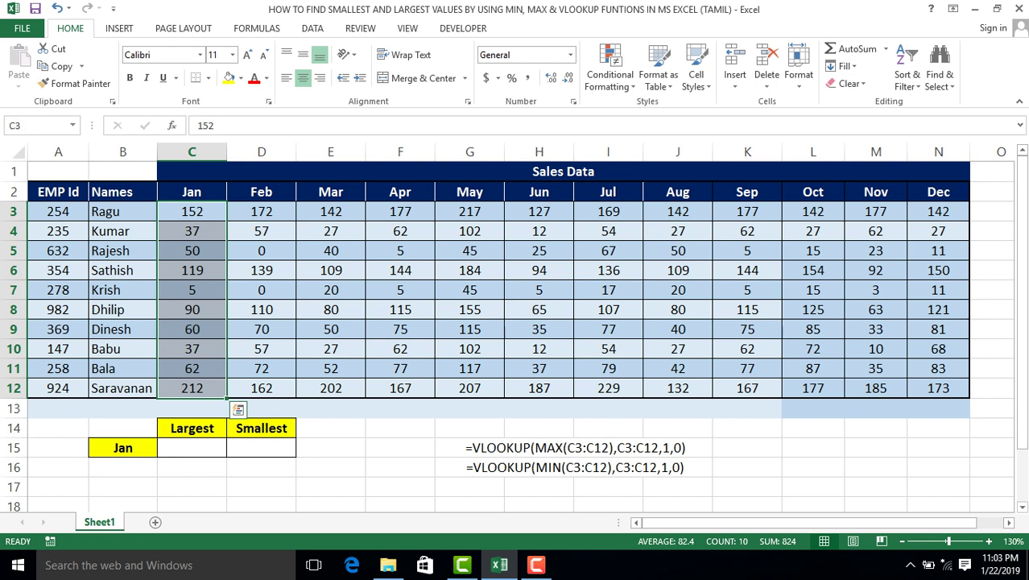
{"action": "key", "text": "Down"}
{"action": "key", "text": "ctrl+Down"}
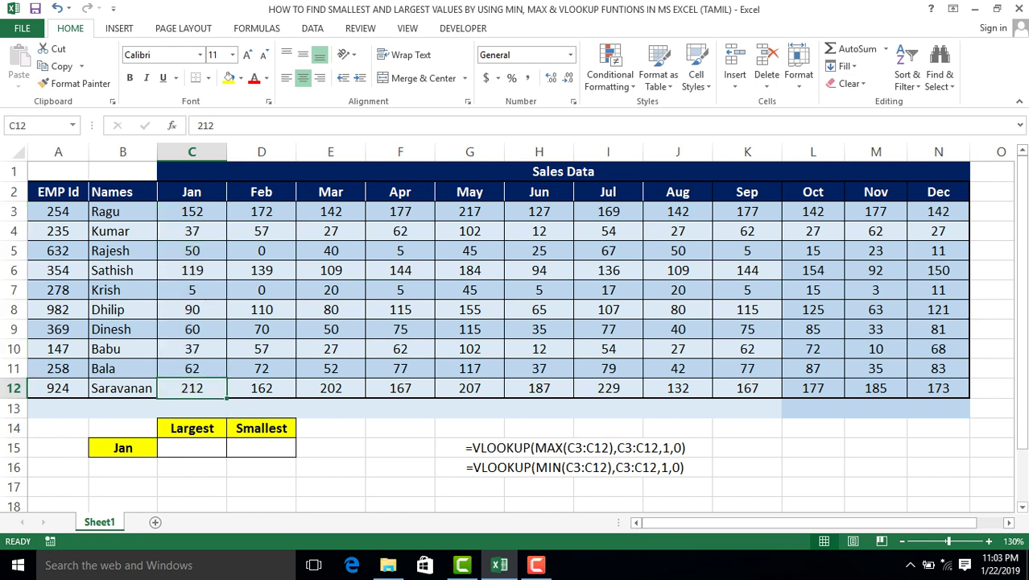
{"action": "left_click", "coordinate": [191, 211]}
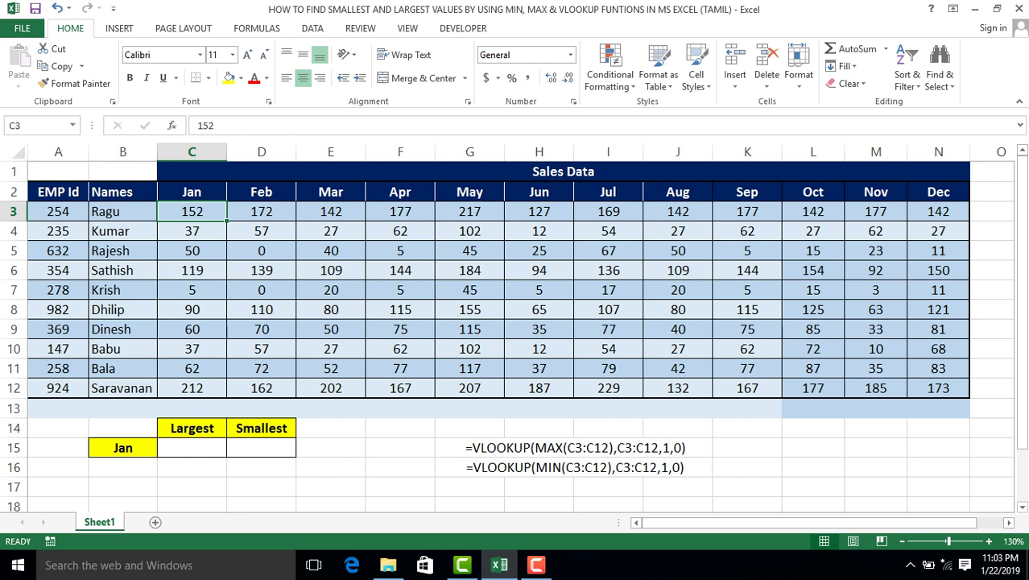
{"action": "key", "text": "ctrl+shift+Down"}
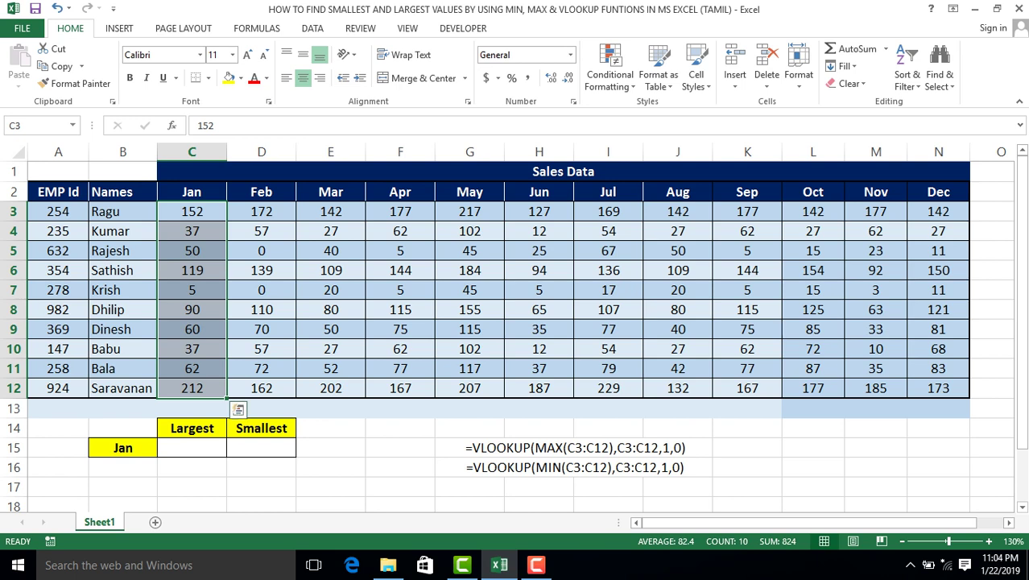
{"action": "left_click", "coordinate": [192, 447]}
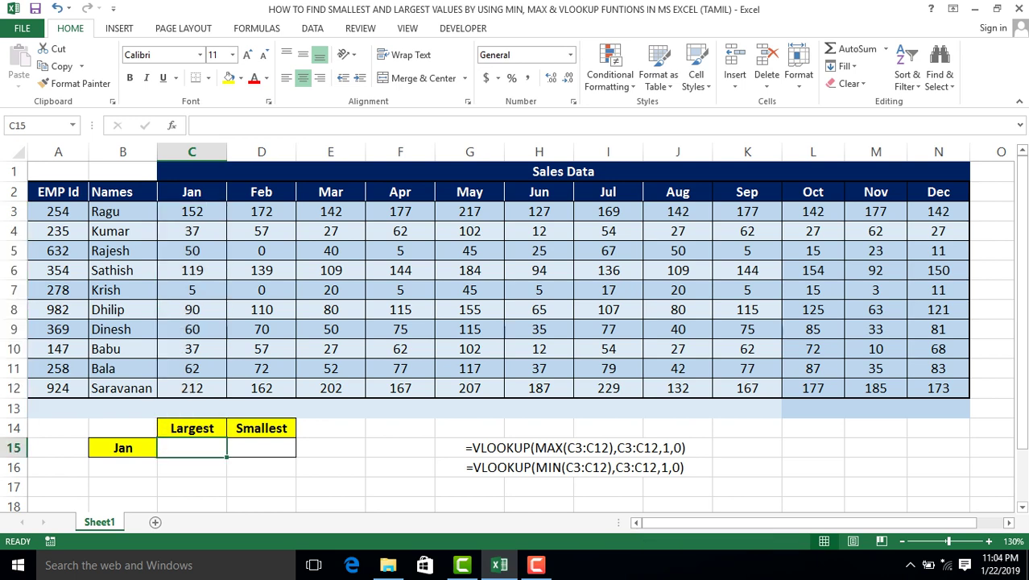
- Enter =VLOOKUP(MAX(C3:C12),C3:C12,1,0) in C15 so it returns 212
{"action": "type", "text": "=vlo"}
{"action": "key", "text": "Tab"}
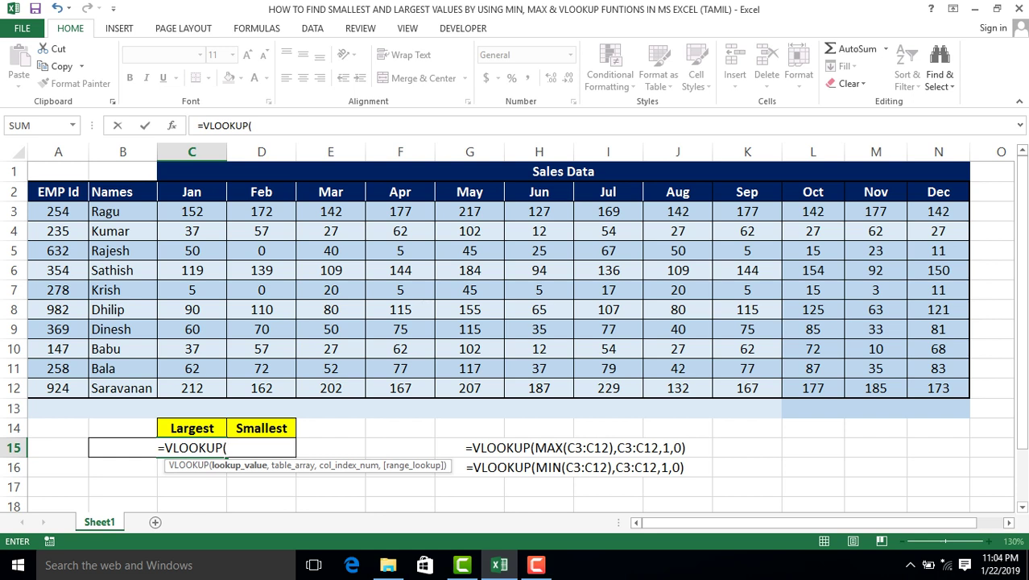
{"action": "type", "text": "m"}
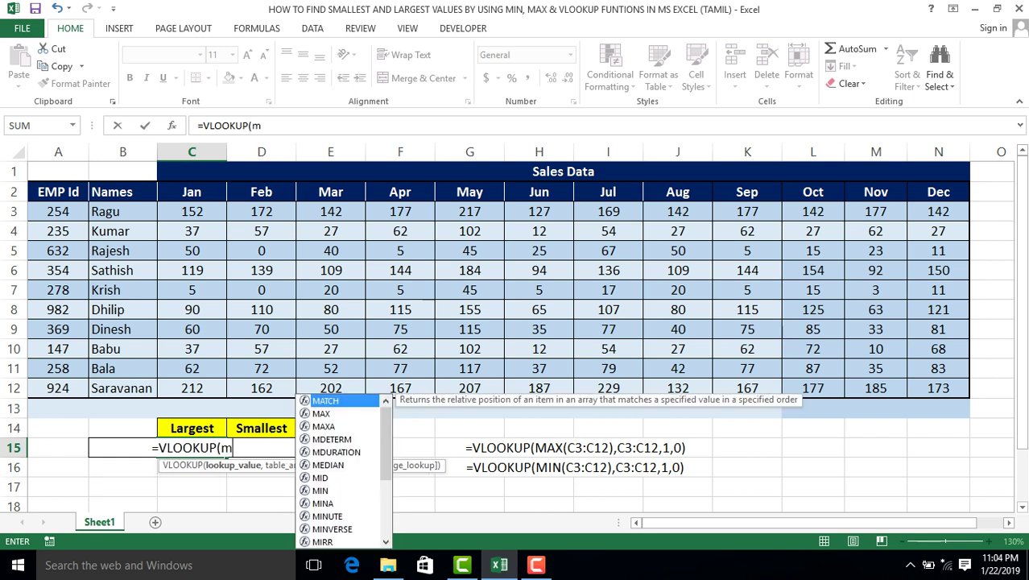
{"action": "type", "text": "a"}
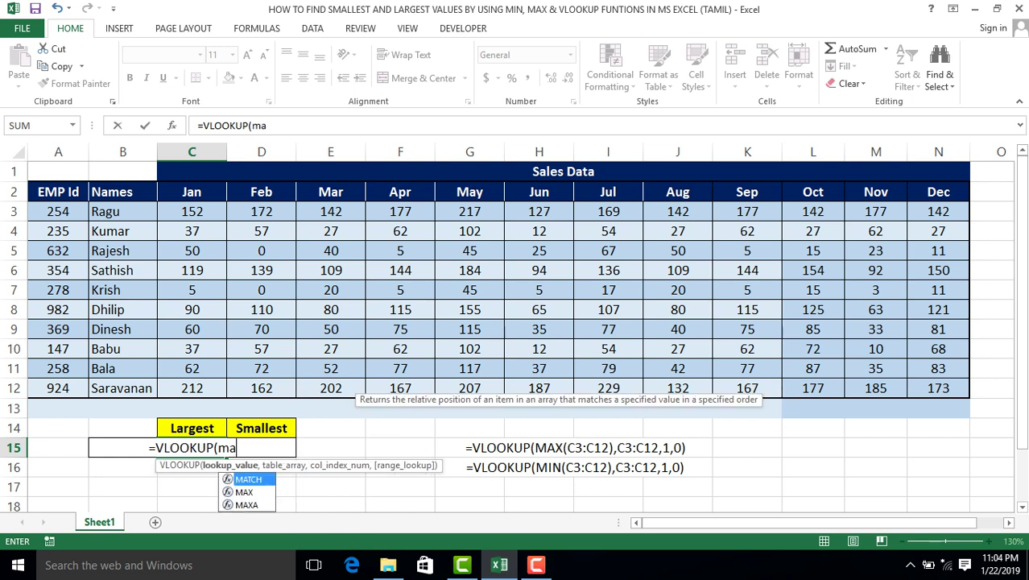
{"action": "type", "text": "x"}
{"action": "key", "text": "Tab"}
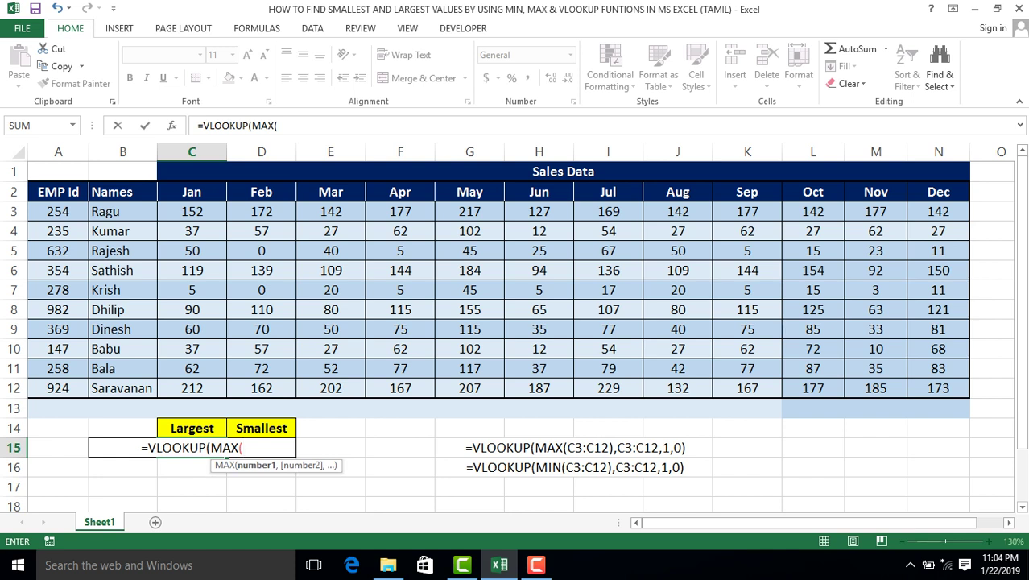
{"action": "left_click", "coordinate": [192, 211]}
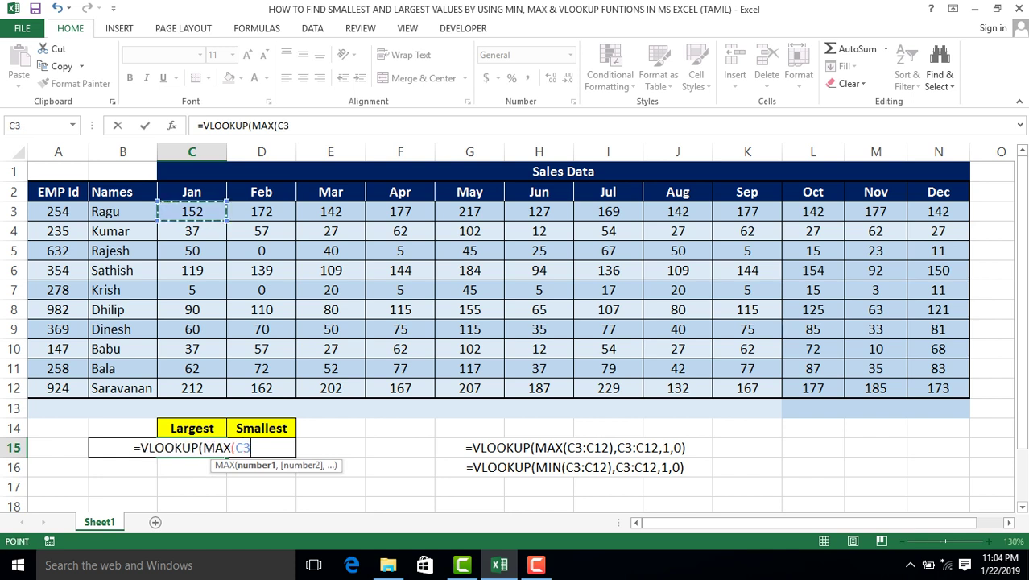
{"action": "left_click_drag", "start_coordinate": [191, 211], "coordinate": [192, 388]}
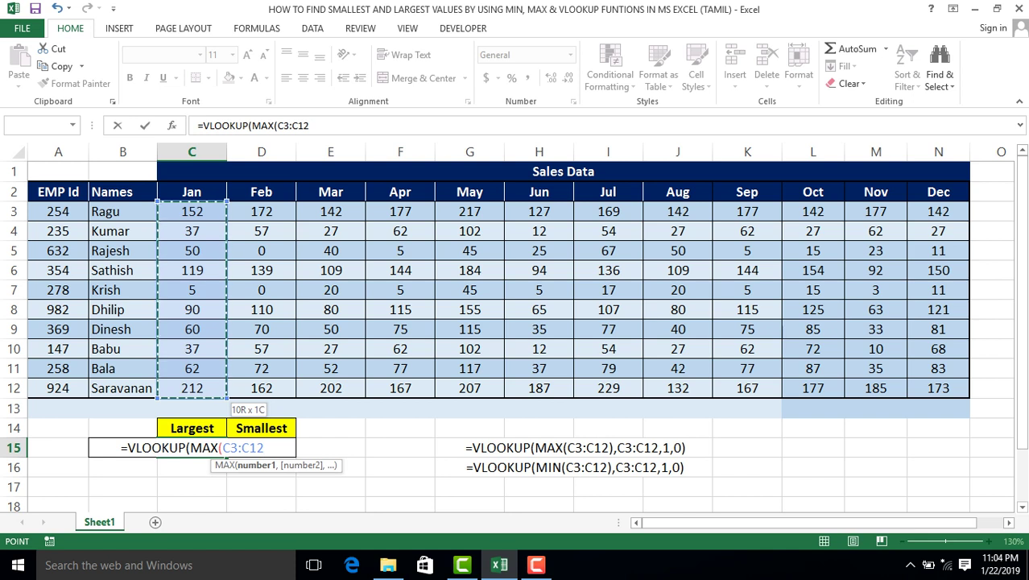
{"action": "type", "text": ")"}
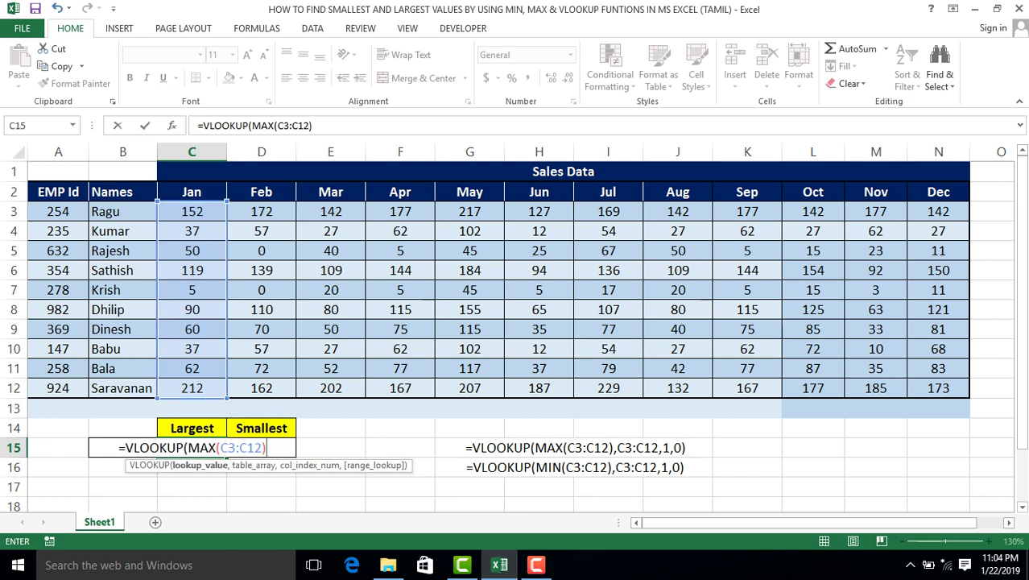
{"action": "type", "text": ","}
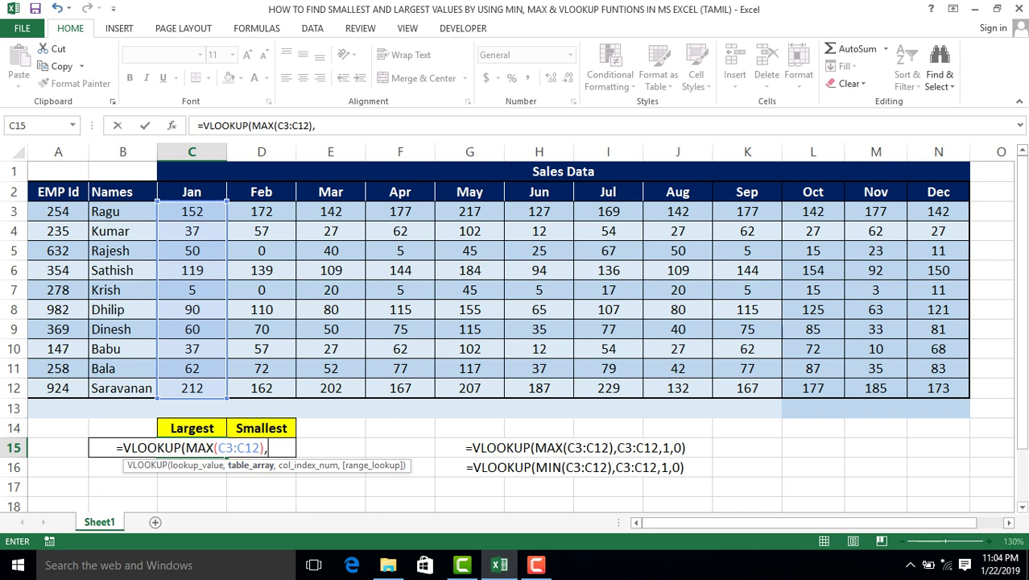
{"action": "left_click_drag", "start_coordinate": [219, 211], "coordinate": [228, 398]}
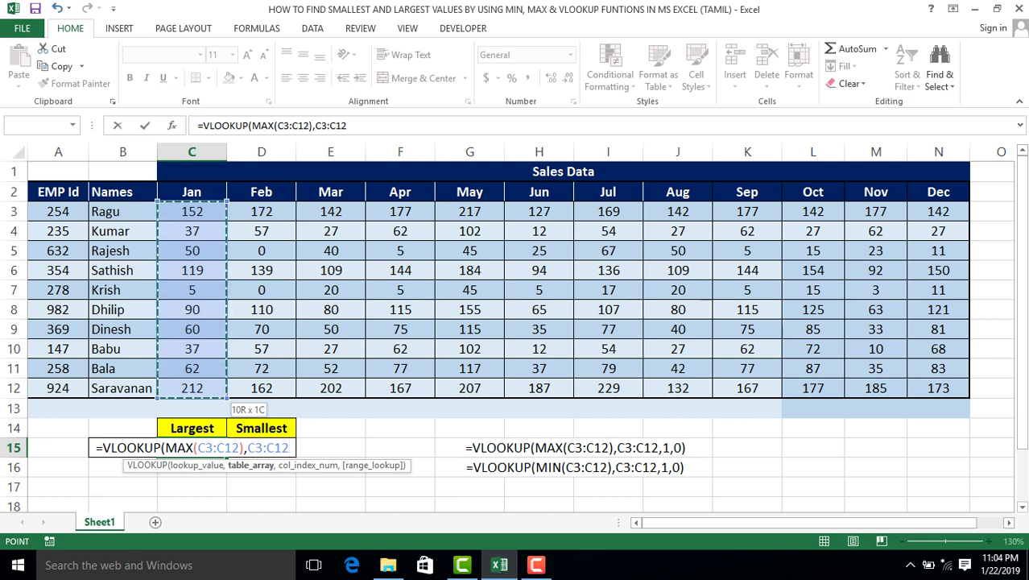
{"action": "type", "text": ","}
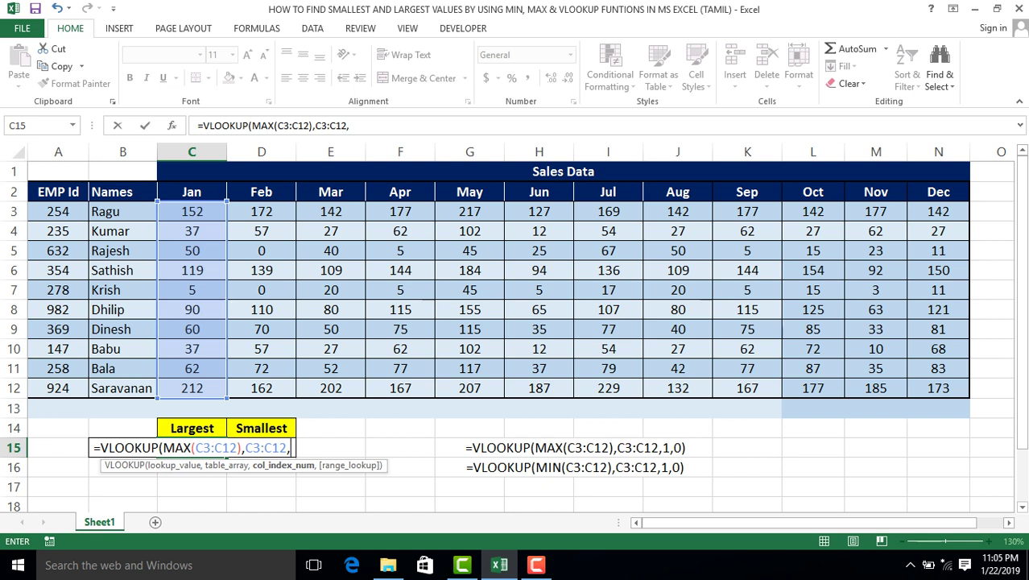
{"action": "type", "text": "1"}
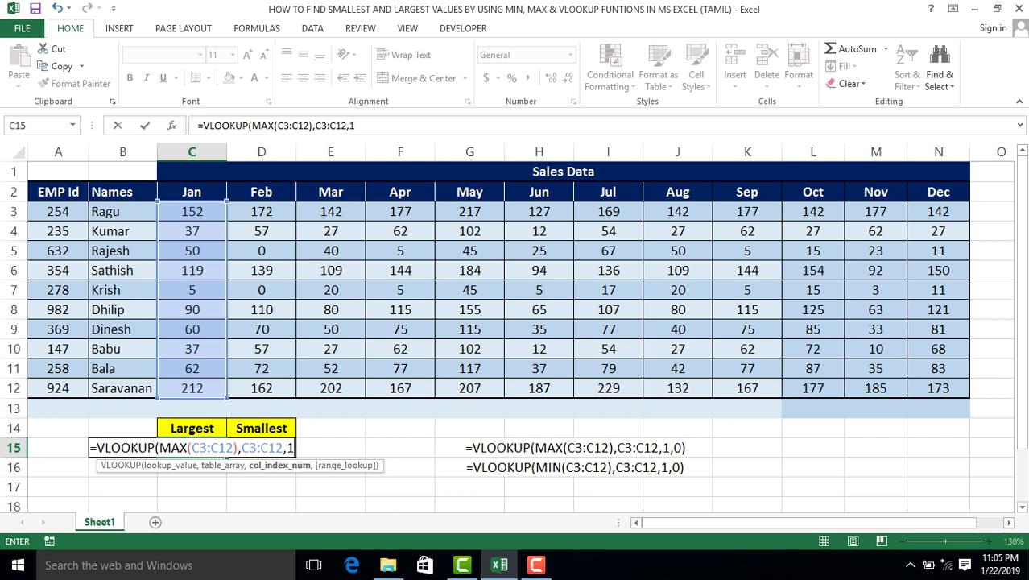
{"action": "type", "text": ","}
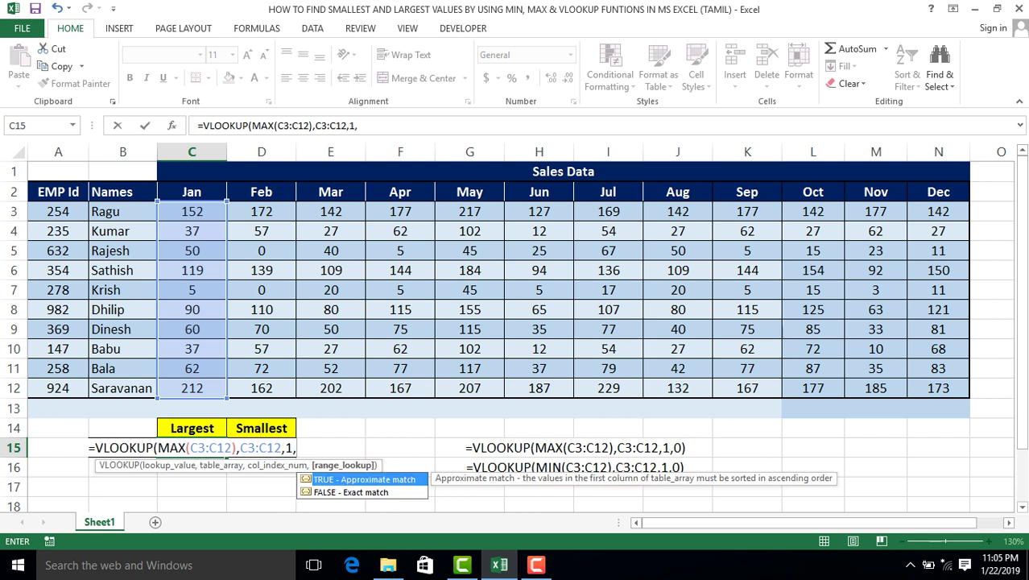
{"action": "type", "text": "0"}
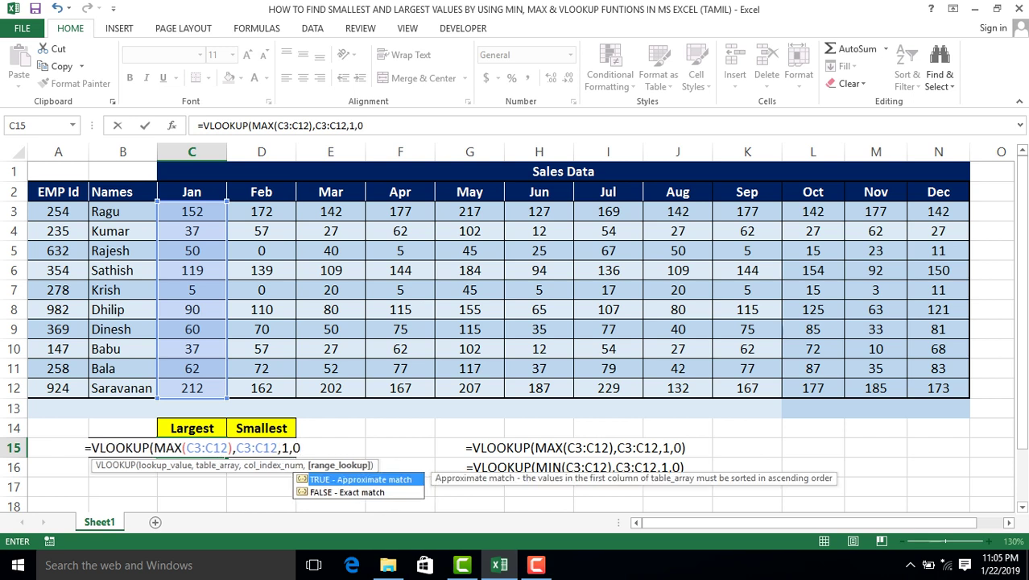
{"action": "type", "text": ")"}
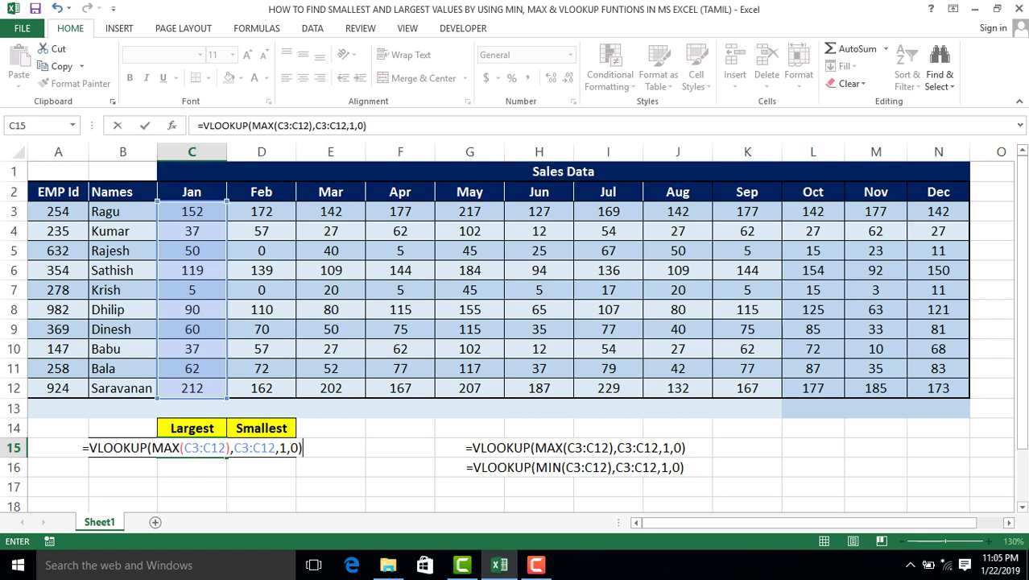
{"action": "key", "text": "Return"}
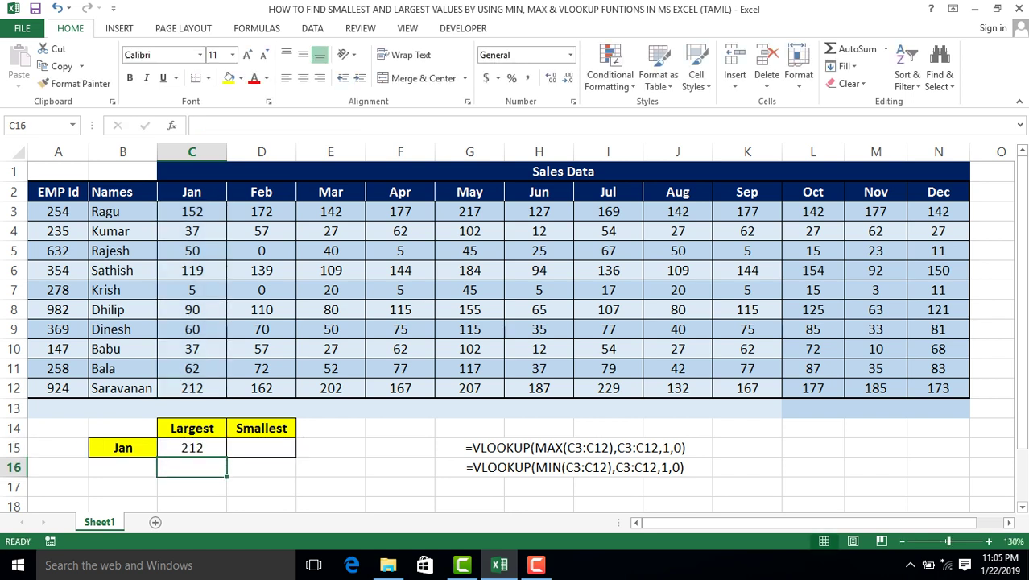
{"action": "left_click", "coordinate": [191, 448]}
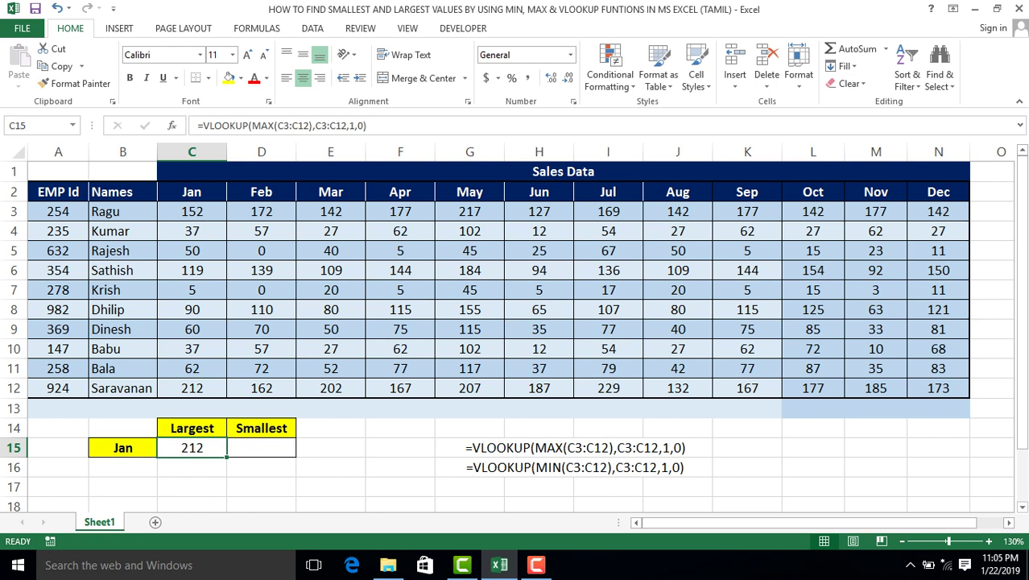
{"action": "left_click", "coordinate": [191, 387]}
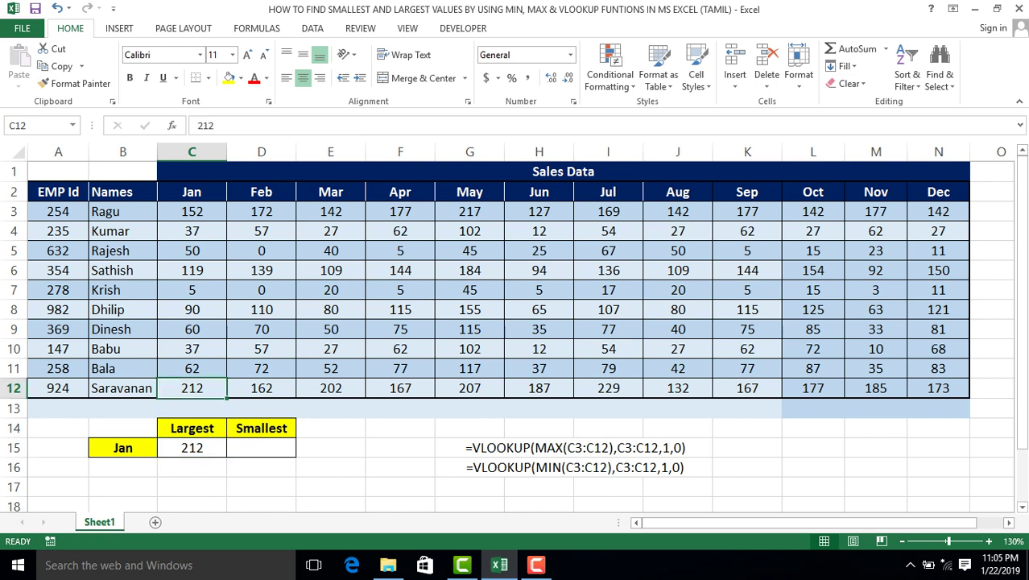
{"action": "left_click", "coordinate": [191, 211]}
{"action": "key", "text": "ctrl+shift+Down"}
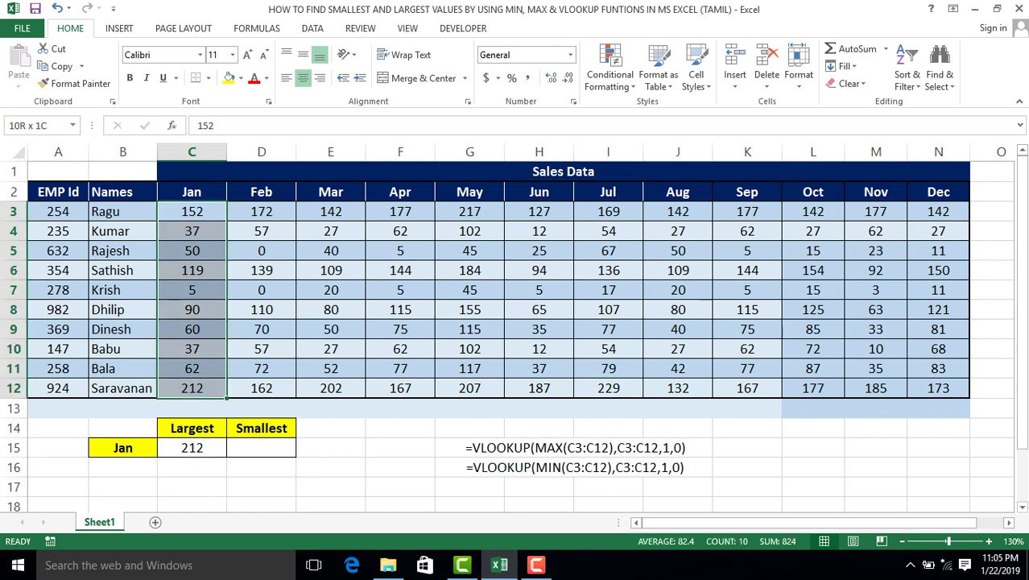
{"action": "left_click", "coordinate": [192, 448]}
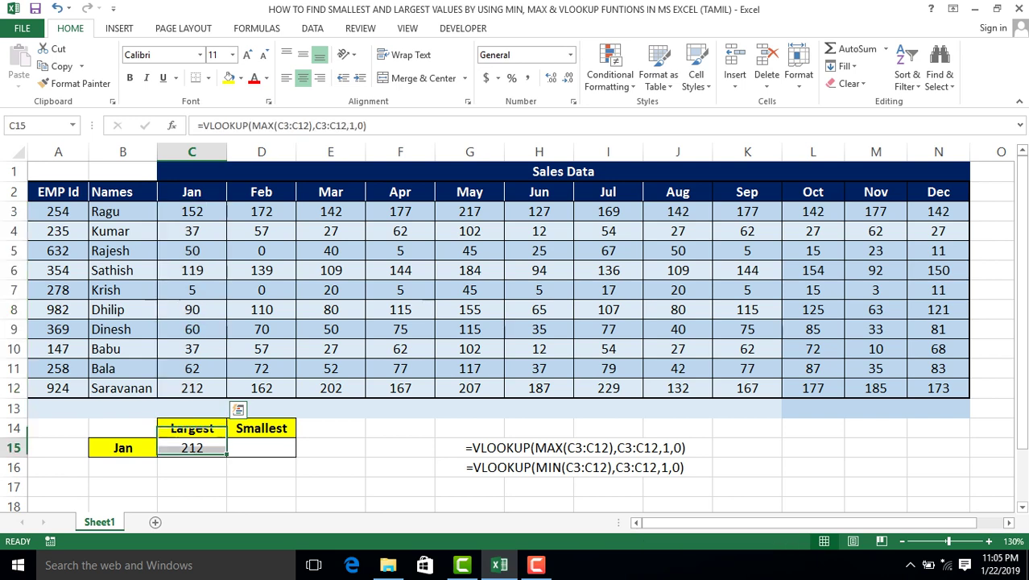
{"action": "left_click", "coordinate": [261, 448]}
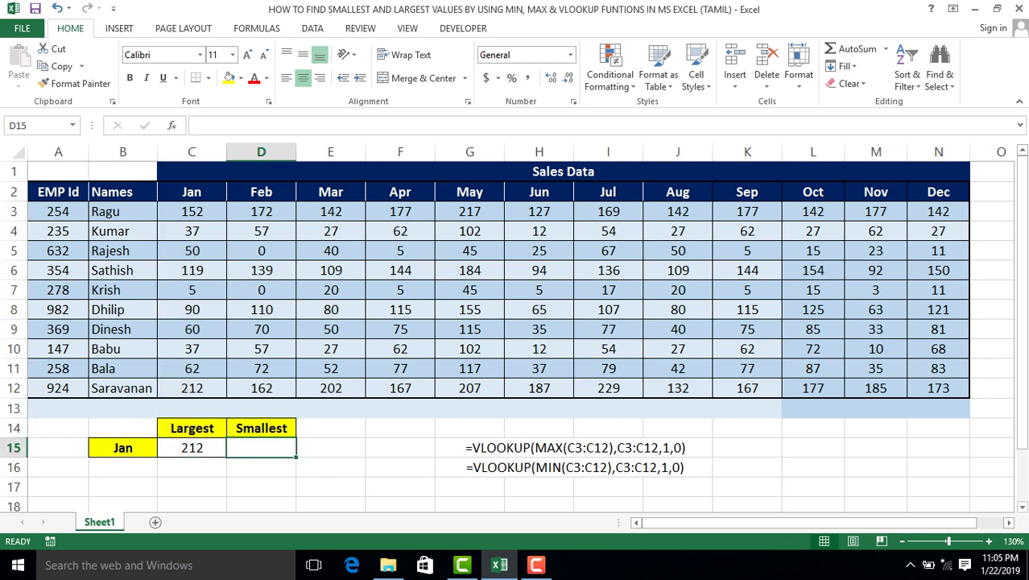
- Enter =VLOOKUP(MIN(C3:C12),C3:C12,1,0) in D15 so it returns 5
{"action": "type", "text": "=vlo"}
{"action": "key", "text": "Tab"}
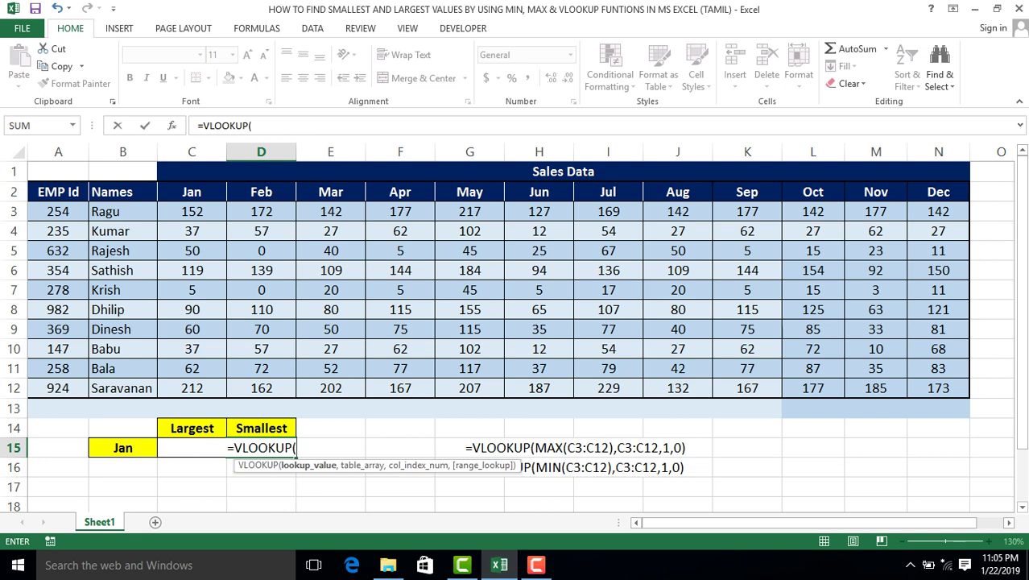
{"action": "type", "text": "min"}
{"action": "key", "text": "Tab"}
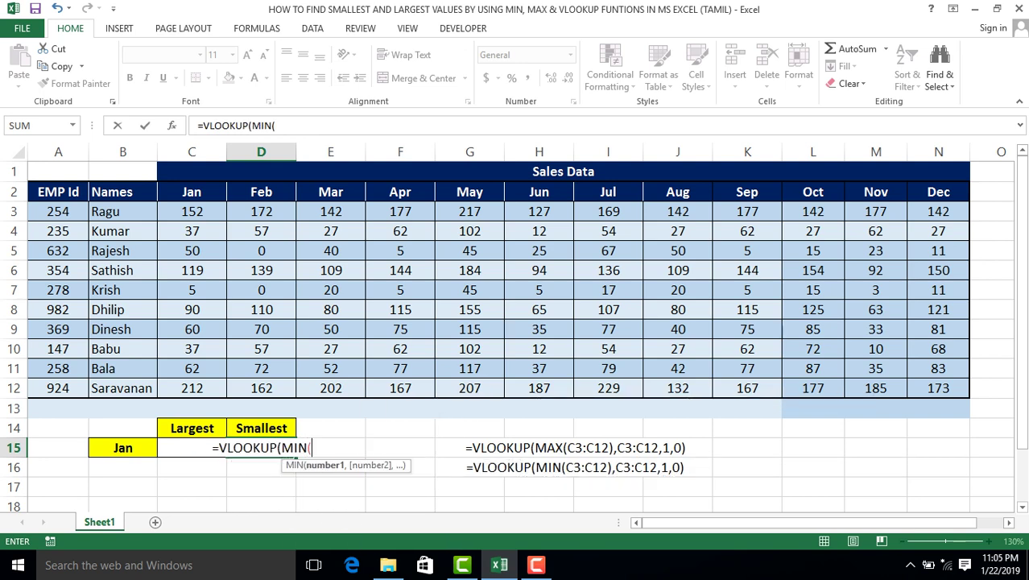
{"action": "left_click", "coordinate": [192, 211]}
{"action": "left_click_drag", "start_coordinate": [191, 211], "coordinate": [213, 391]}
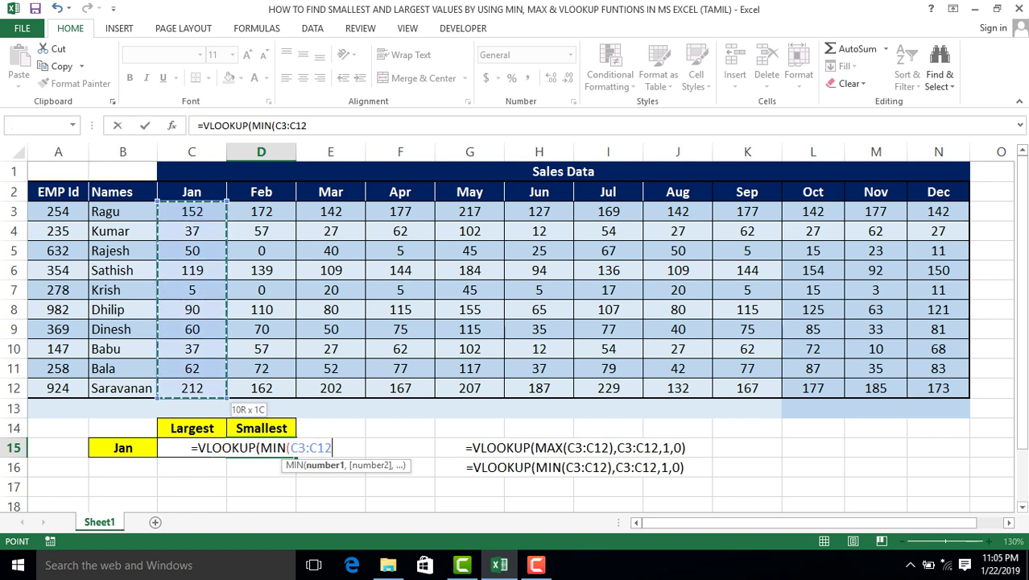
{"action": "type", "text": ")"}
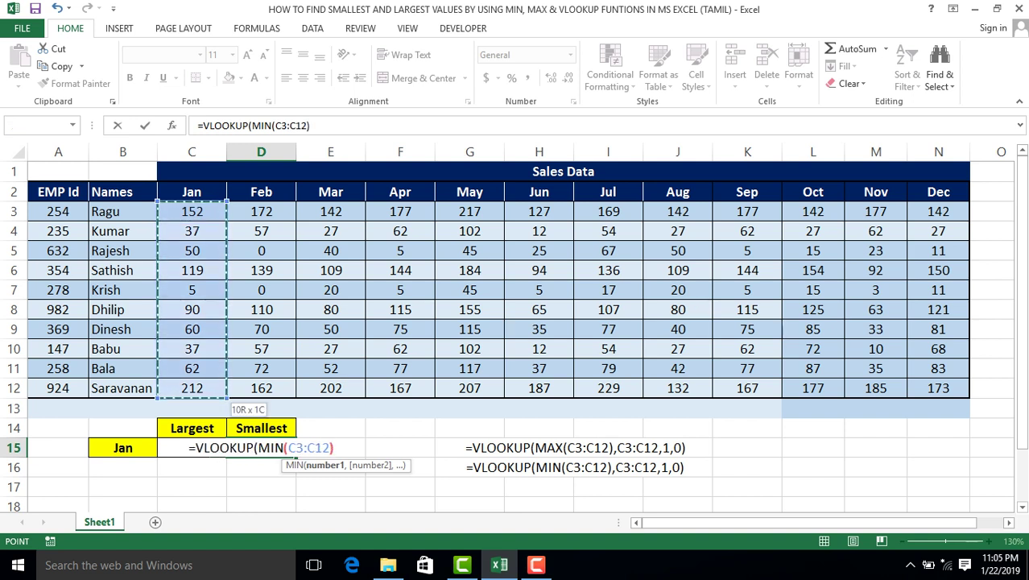
{"action": "type", "text": ","}
{"action": "left_click", "coordinate": [192, 211]}
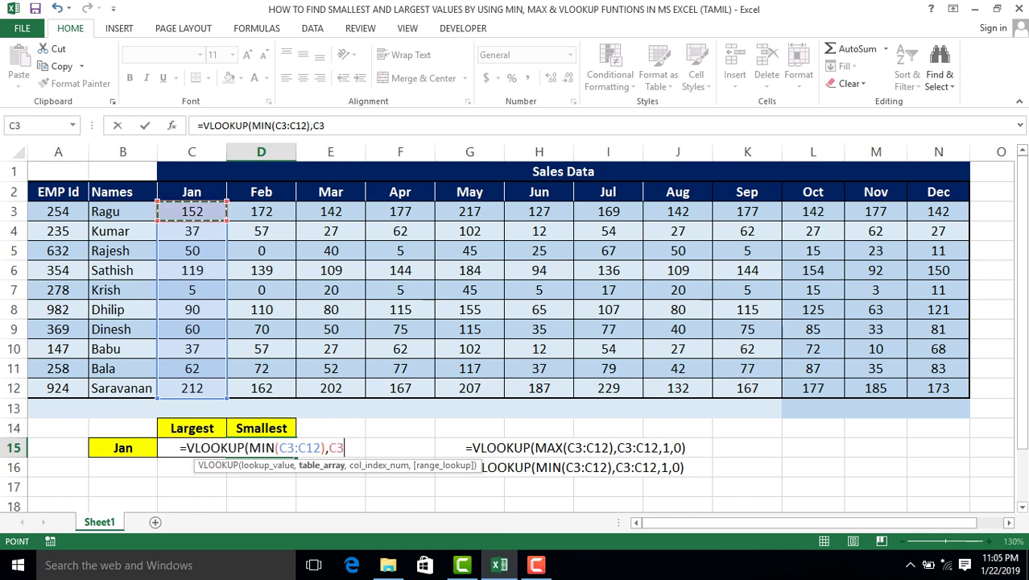
{"action": "left_click_drag", "start_coordinate": [192, 211], "coordinate": [191, 388]}
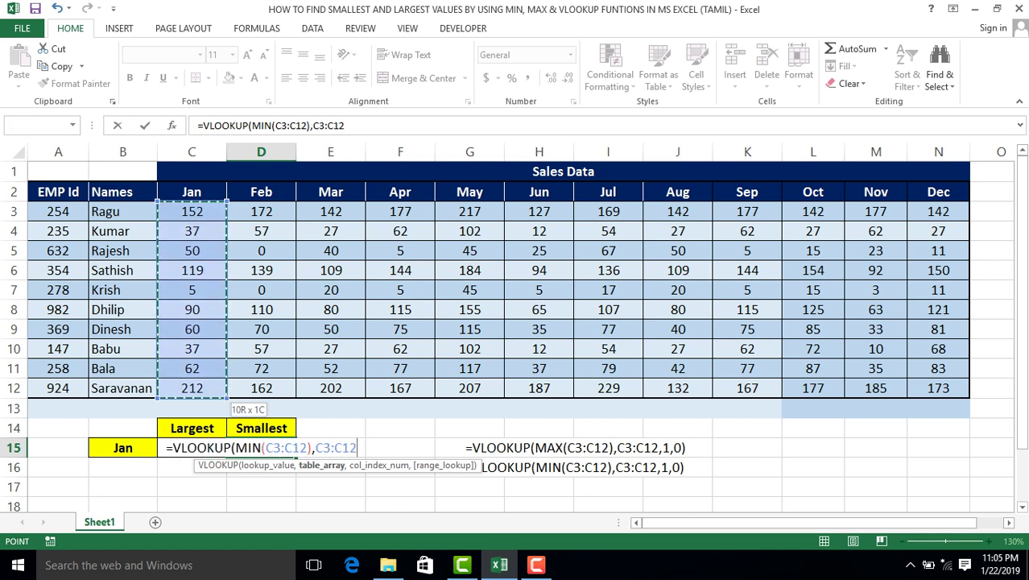
{"action": "type", "text": ","}
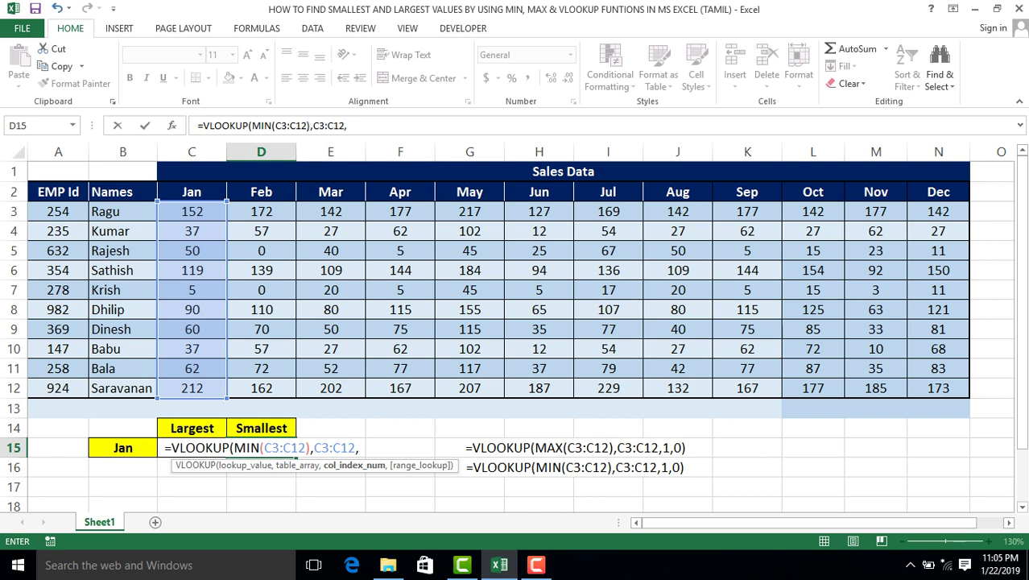
{"action": "type", "text": "1"}
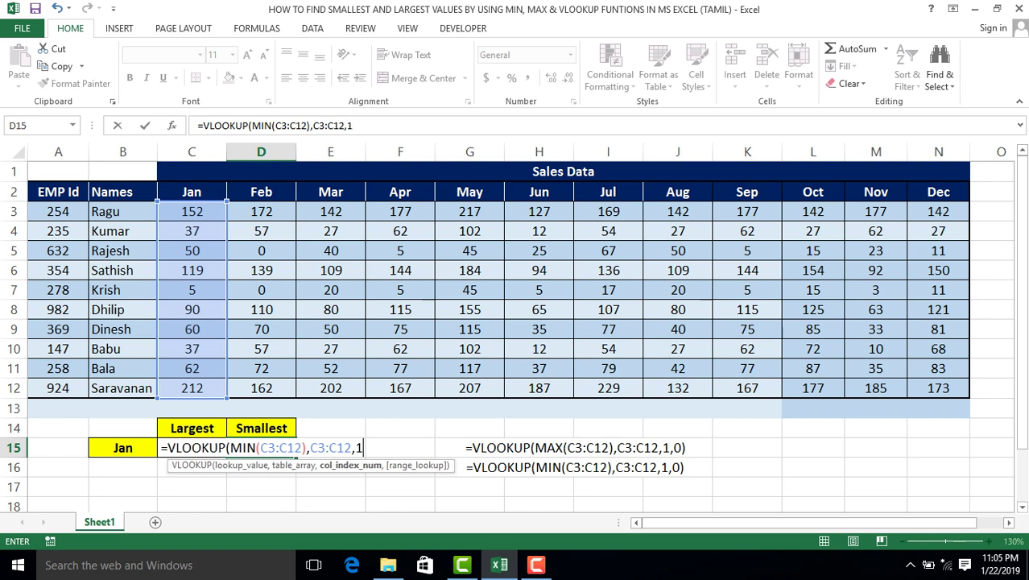
{"action": "type", "text": ","}
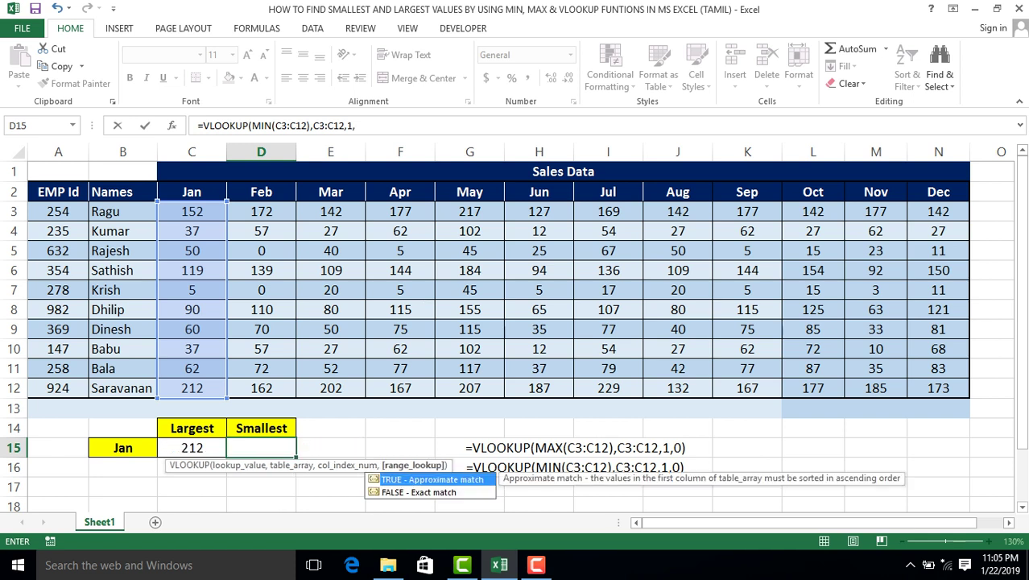
{"action": "type", "text": "0)"}
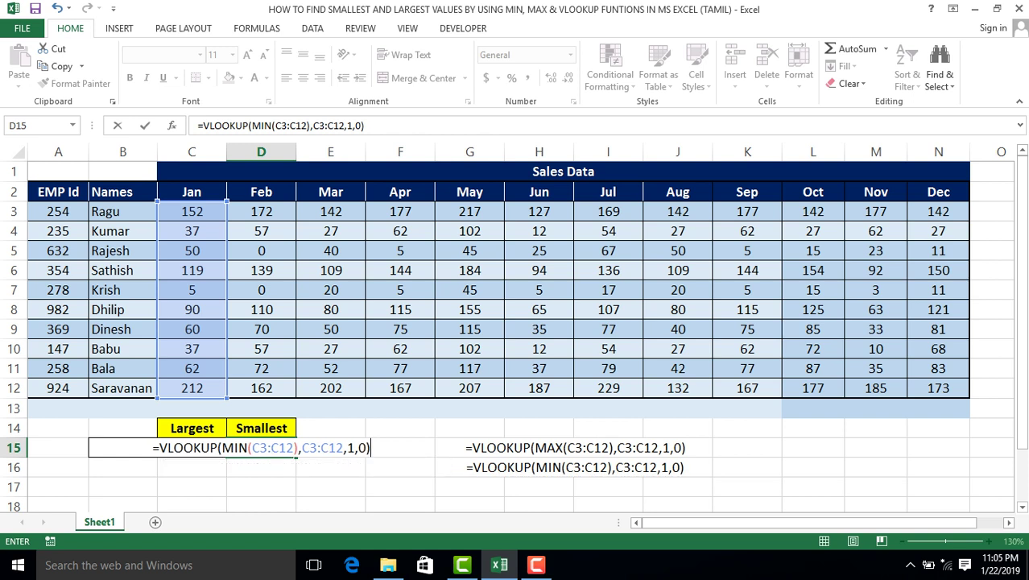
{"action": "key", "text": "Return"}
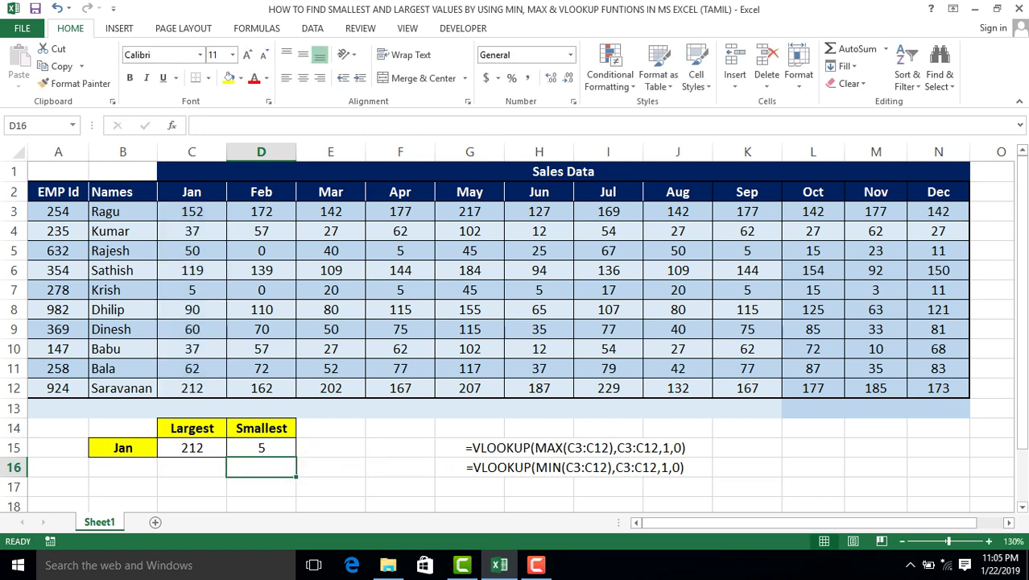
{"action": "left_click", "coordinate": [260, 448]}
{"action": "left_click", "coordinate": [192, 211]}
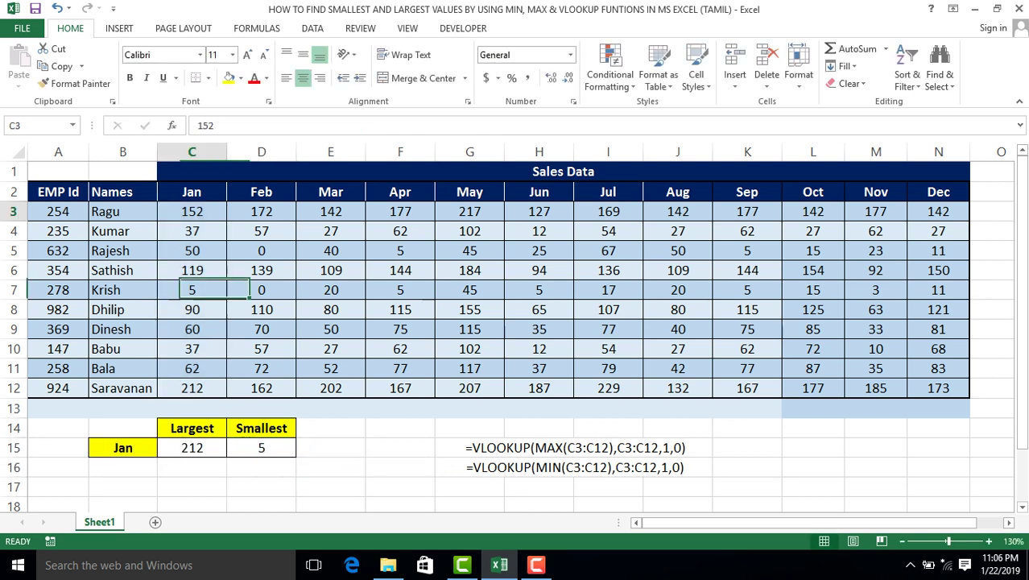
{"action": "key", "text": "ctrl+shift+Down"}
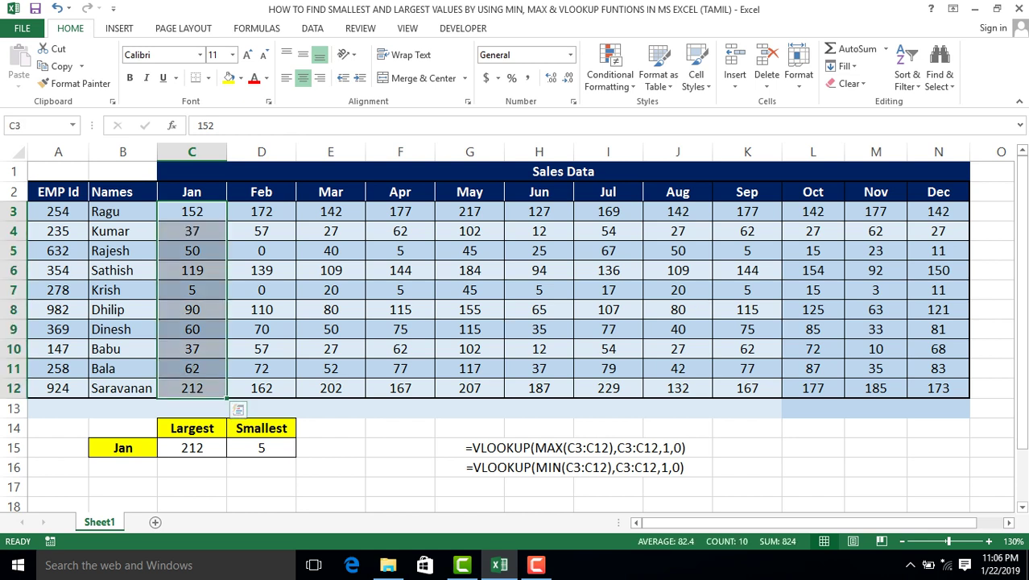
{"action": "left_click", "coordinate": [192, 251]}
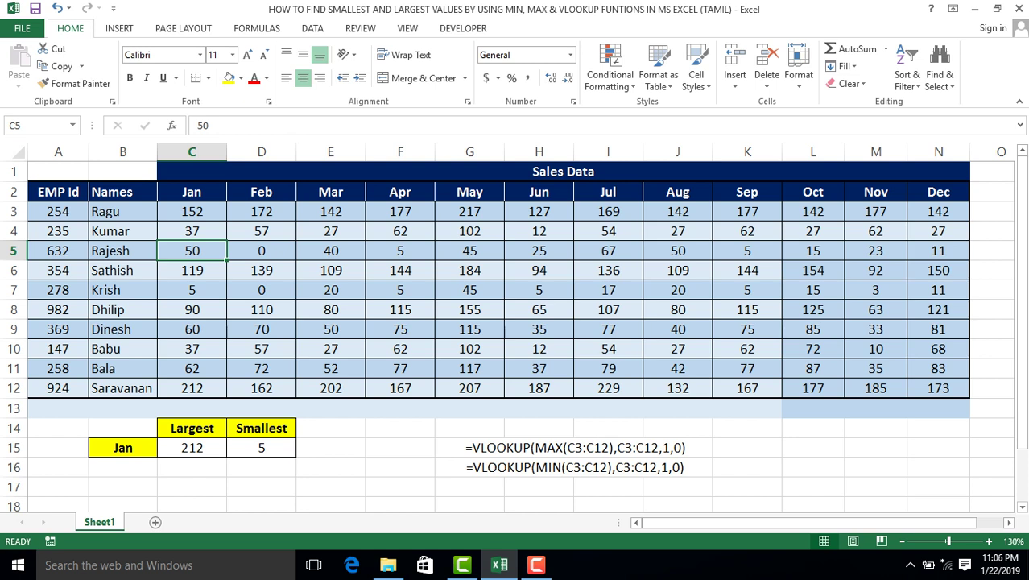
{"action": "type", "text": "500"}
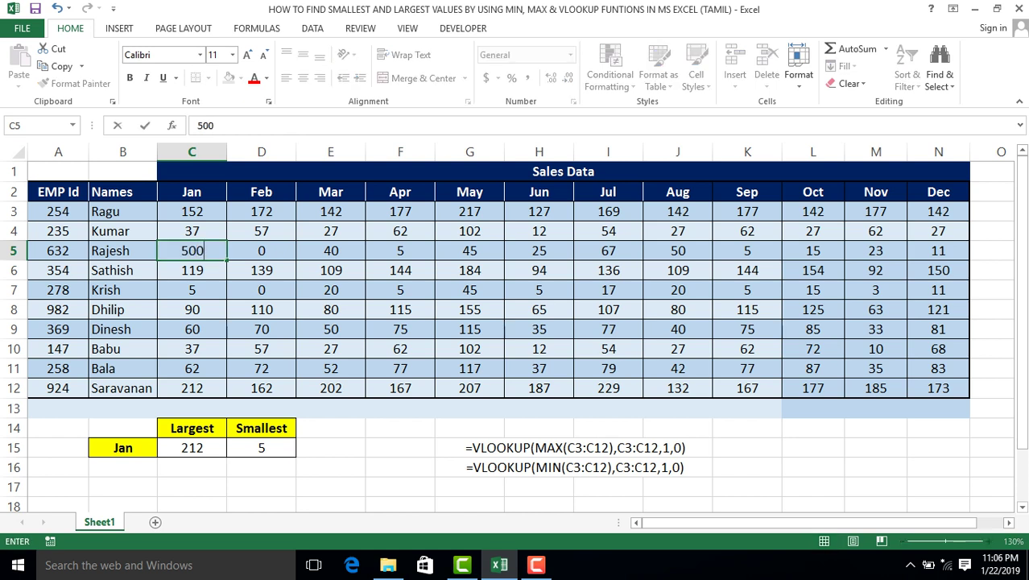
{"action": "key", "text": "Return"}
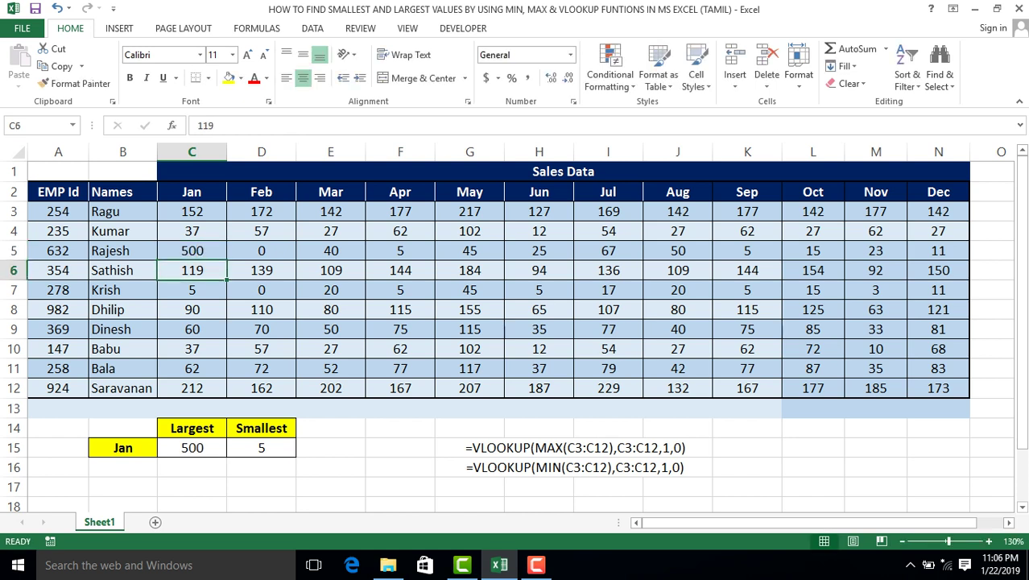
{"action": "left_click", "coordinate": [192, 448]}
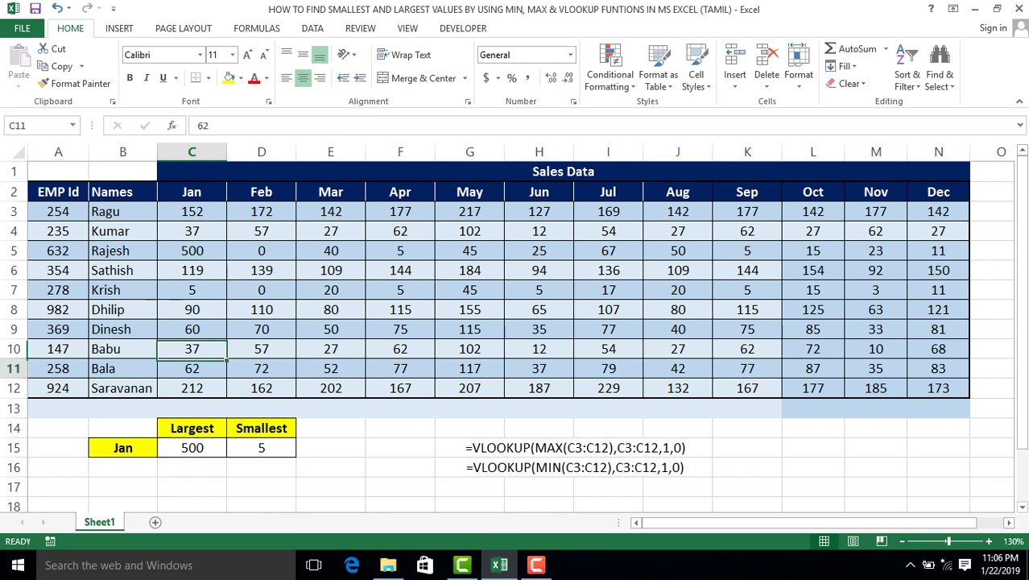
{"action": "left_click", "coordinate": [192, 368]}
{"action": "left_click", "coordinate": [192, 389]}
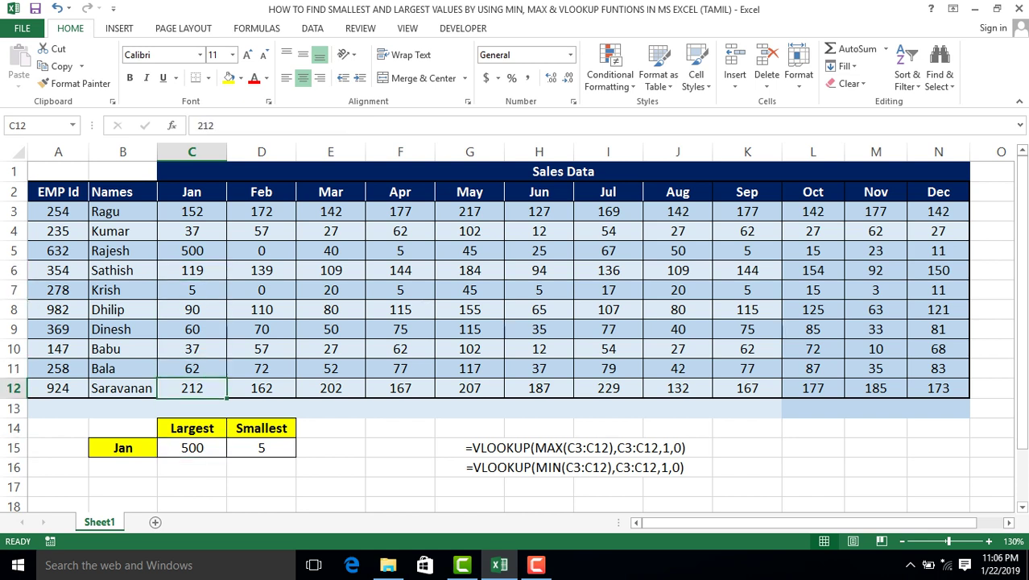
{"action": "type", "text": "1"}
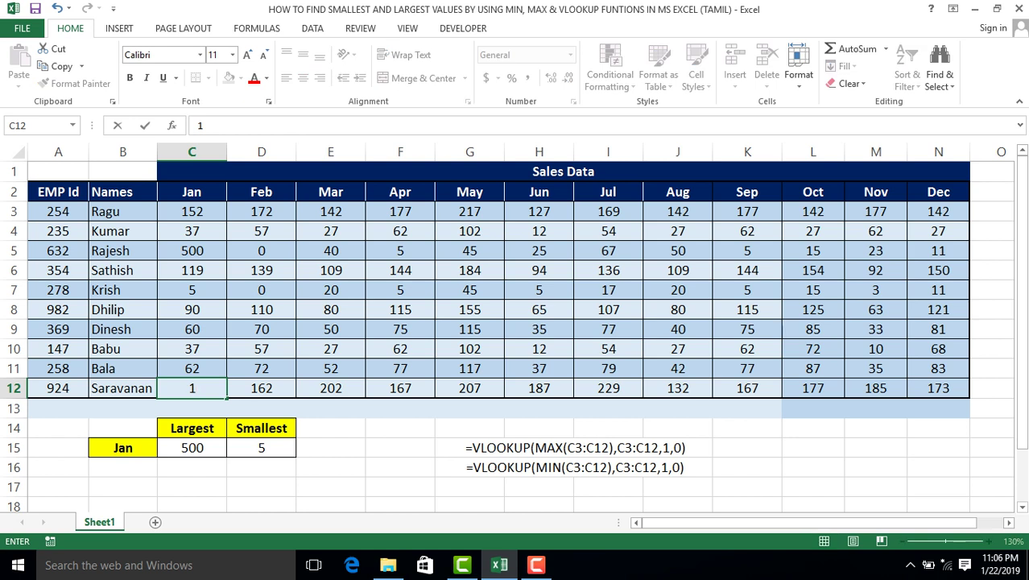
{"action": "key", "text": "Return"}
{"action": "left_click", "coordinate": [261, 448]}
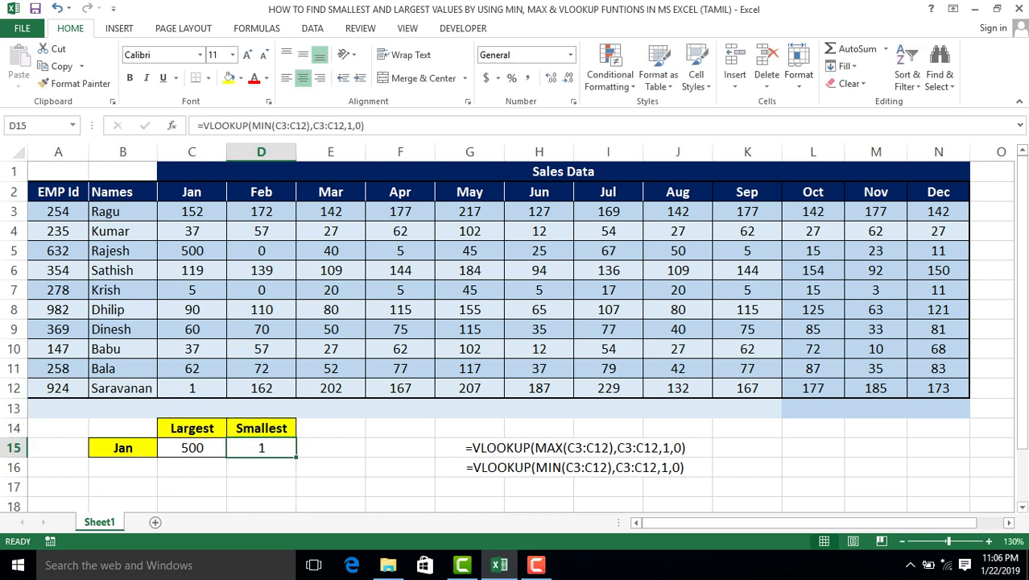
{"action": "left_click", "coordinate": [192, 447]}
{"action": "left_click", "coordinate": [192, 211]}
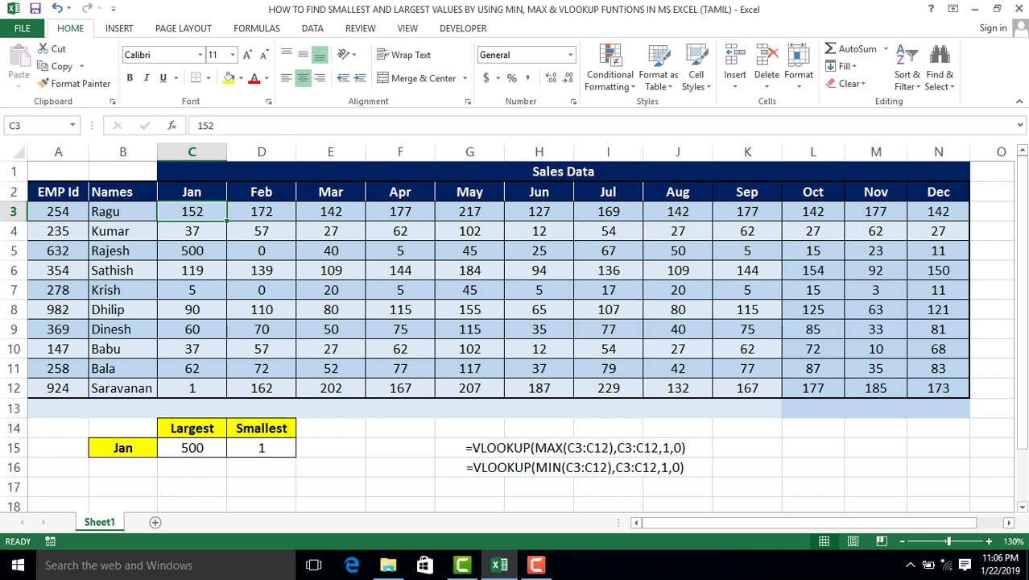
- Add a Feb label in B16 with the Jan label's yellow bold formatting
{"action": "left_click", "coordinate": [123, 467]}
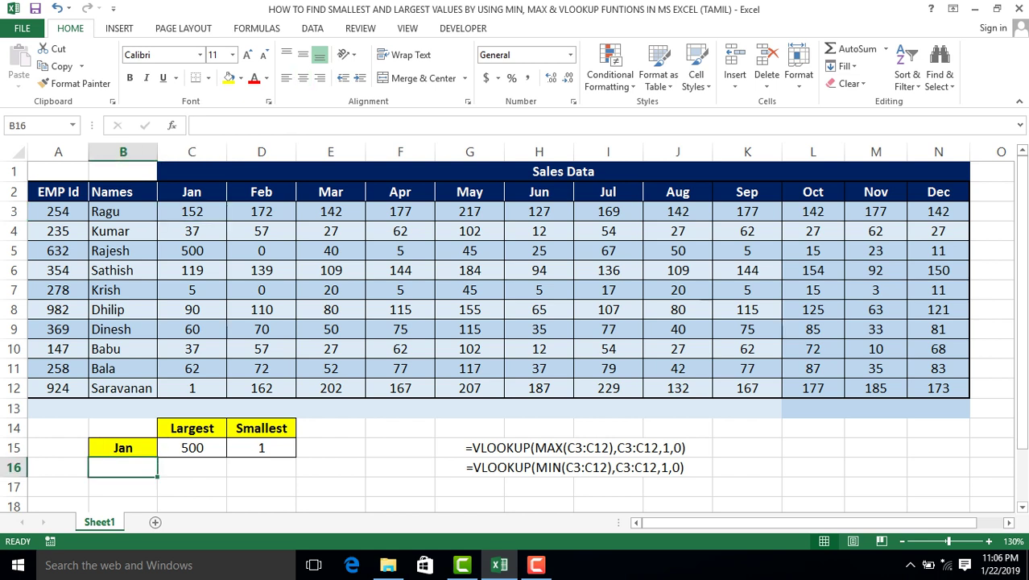
{"action": "type", "text": "Feb"}
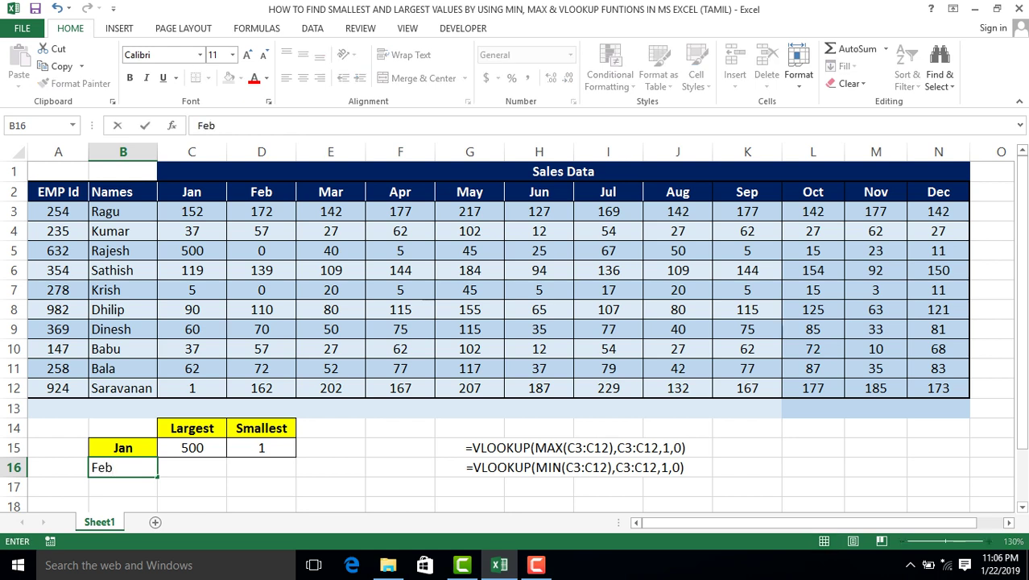
{"action": "key", "text": "Return"}
{"action": "left_click", "coordinate": [122, 447]}
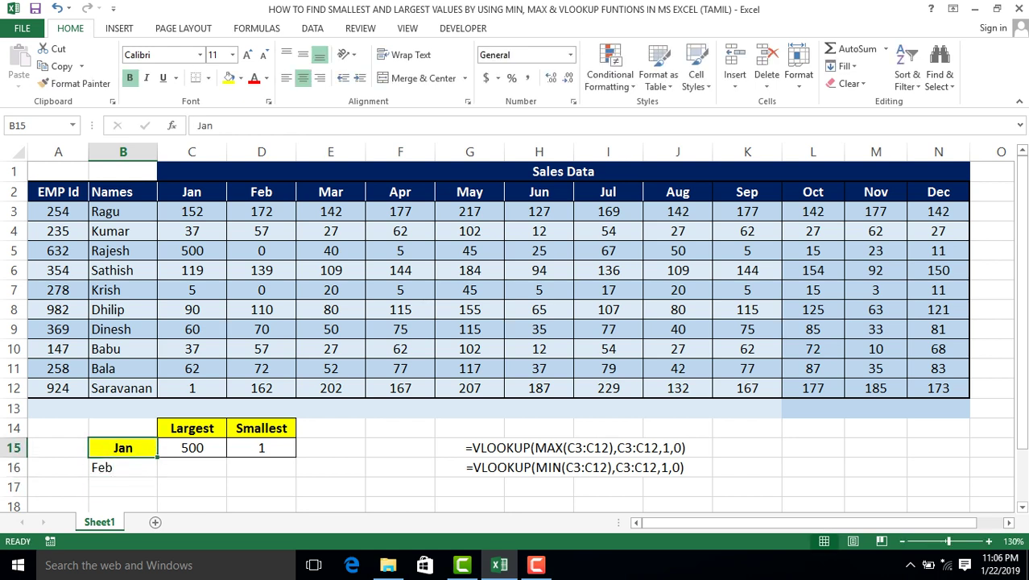
{"action": "left_click", "coordinate": [76, 83]}
{"action": "left_click", "coordinate": [123, 467]}
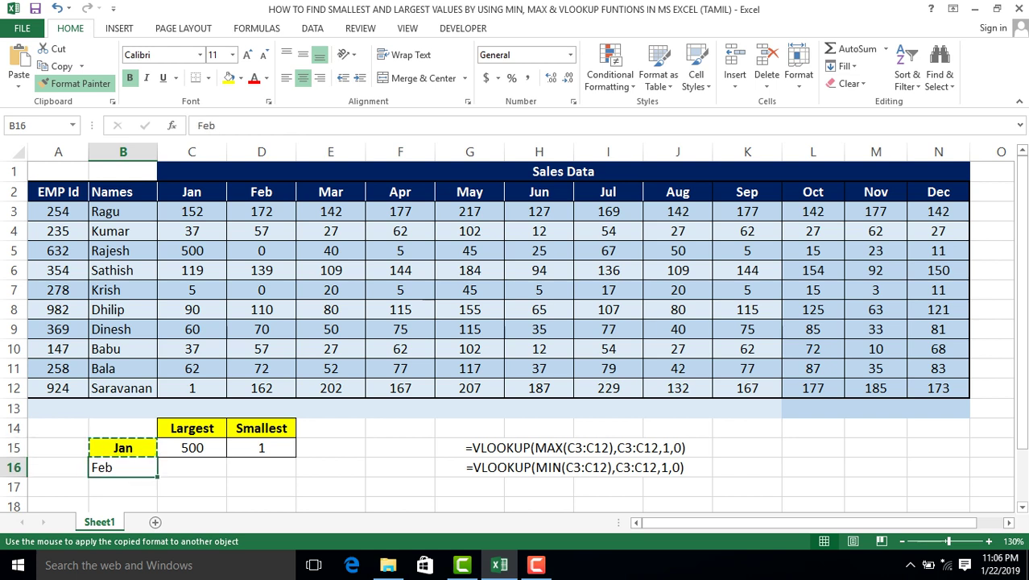
- Copy Jan's Largest and Smallest formulas from C15:D15 into C16:D16
{"action": "left_click", "coordinate": [192, 467]}
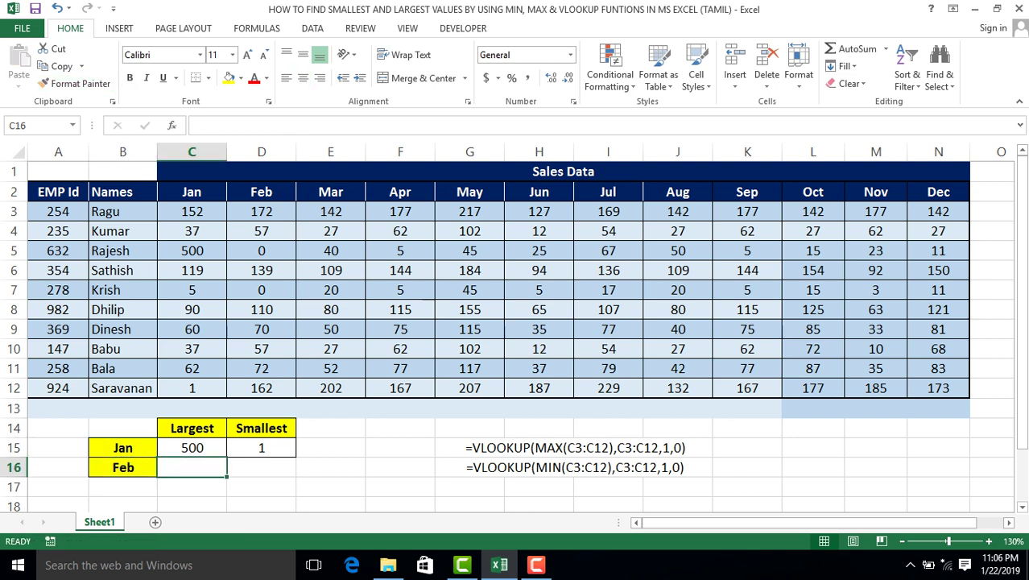
{"action": "left_click", "coordinate": [192, 447]}
{"action": "key", "text": "shift+Right"}
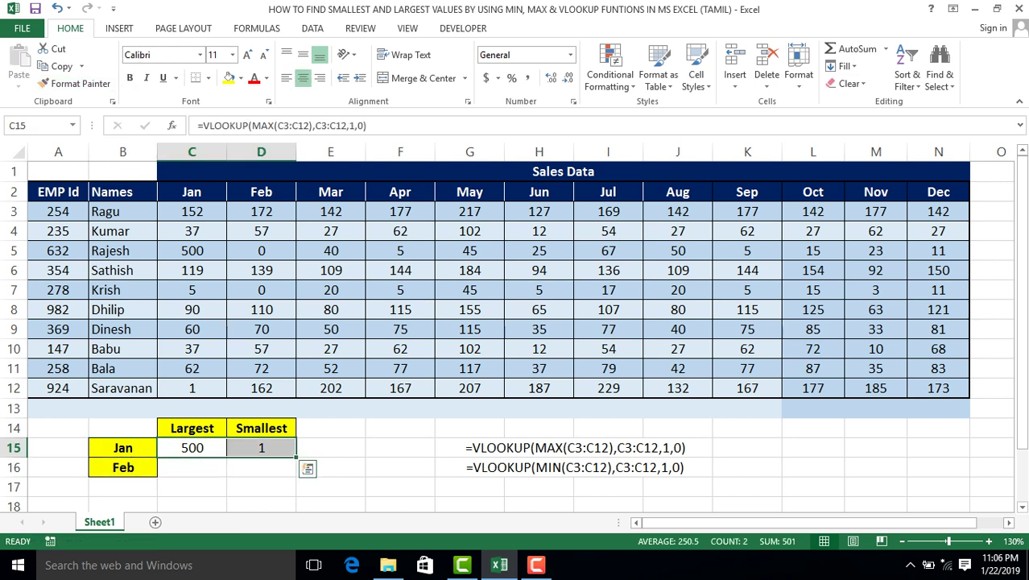
{"action": "key", "text": "ctrl+c"}
{"action": "key", "text": "Down"}
{"action": "key", "text": "ctrl+v"}
{"action": "key", "text": "Right"}
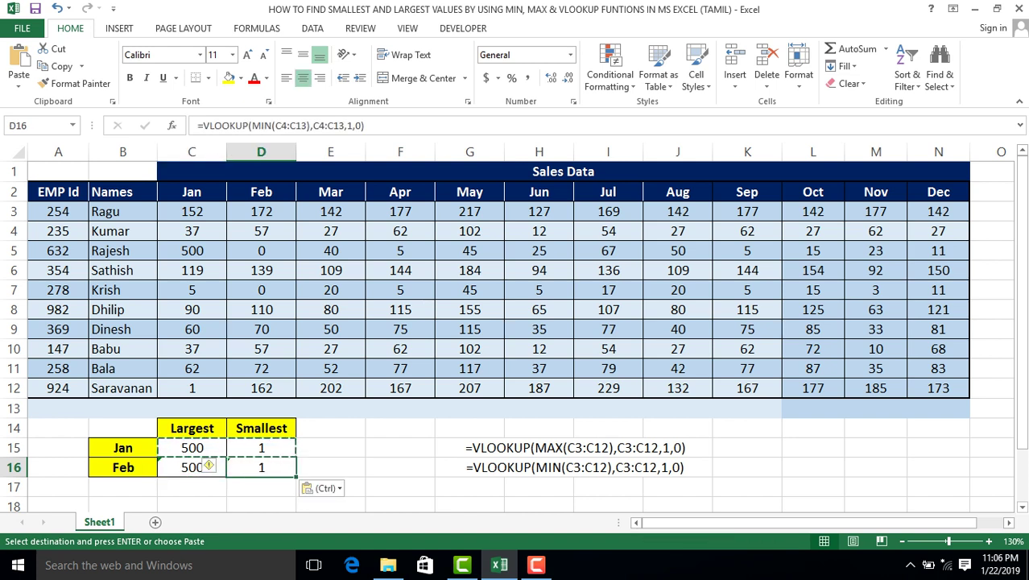
{"action": "key", "text": "Escape"}
{"action": "left_click", "coordinate": [208, 465]}
{"action": "key", "text": "F2"}
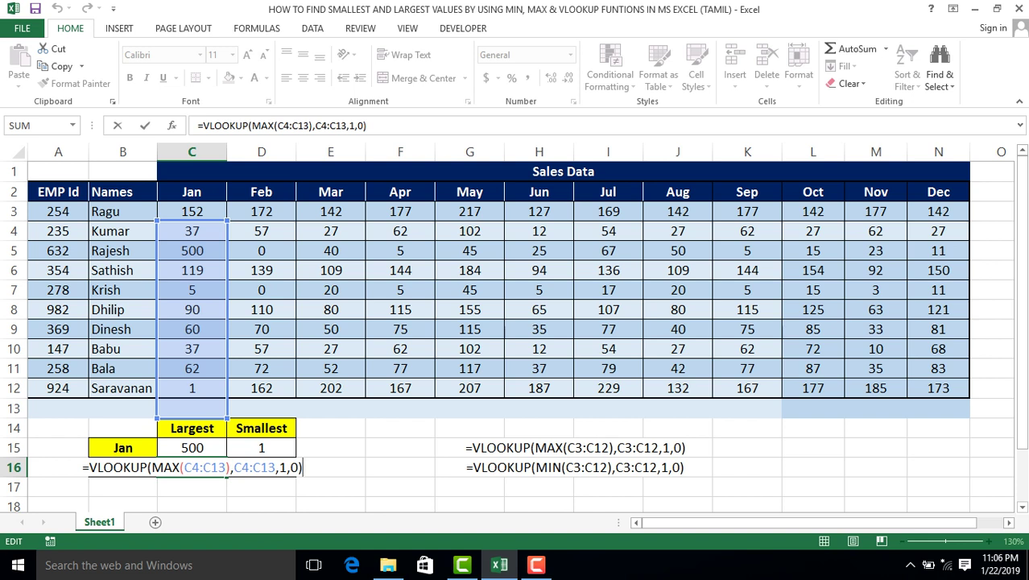
- Point the Feb Largest formula's MAX and lookup ranges at D3:D12, giving 172
{"action": "left_click_drag", "start_coordinate": [192, 222], "coordinate": [192, 202]}
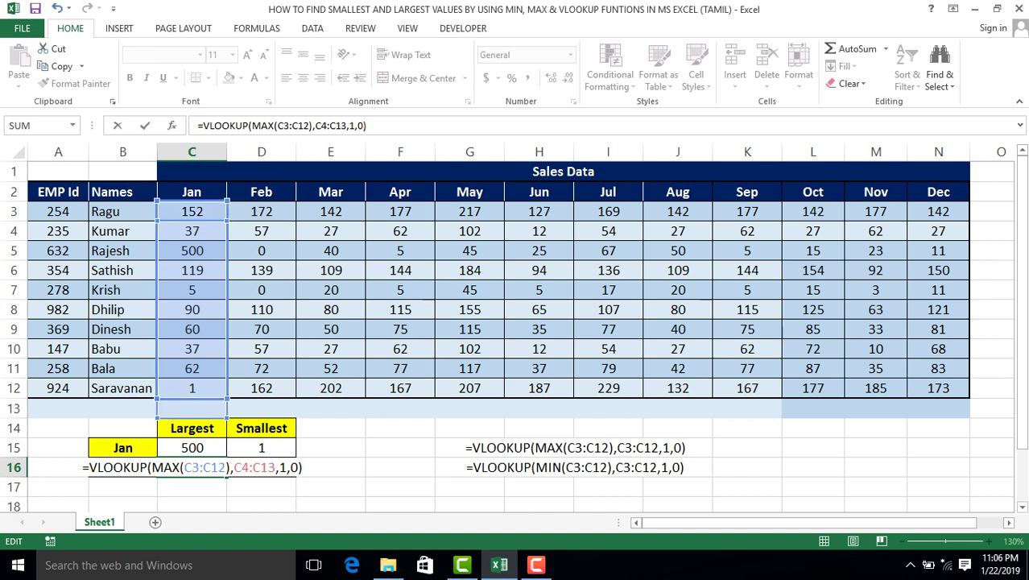
{"action": "left_click_drag", "start_coordinate": [191, 201], "coordinate": [261, 202]}
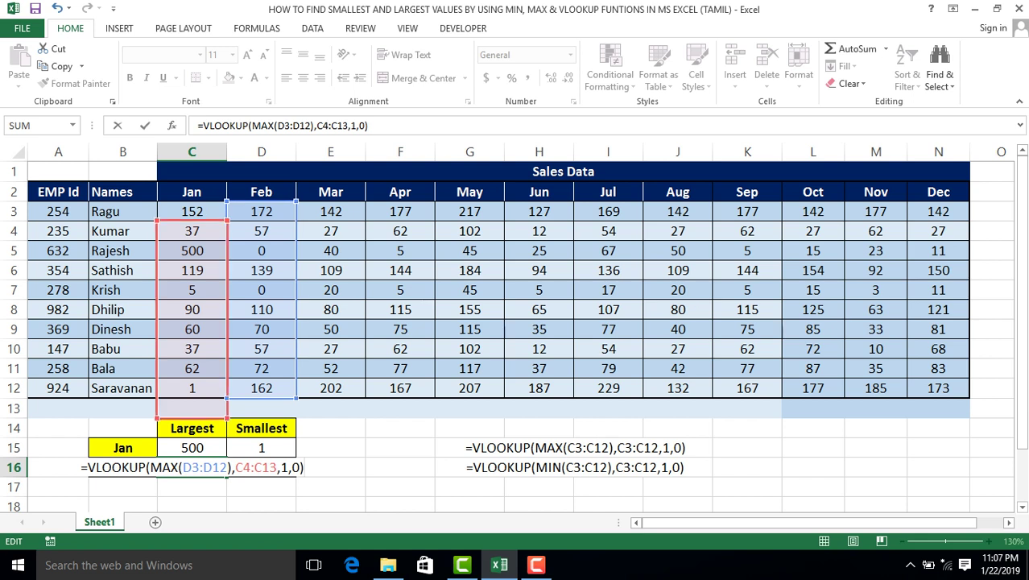
{"action": "left_click_drag", "start_coordinate": [192, 220], "coordinate": [261, 202]}
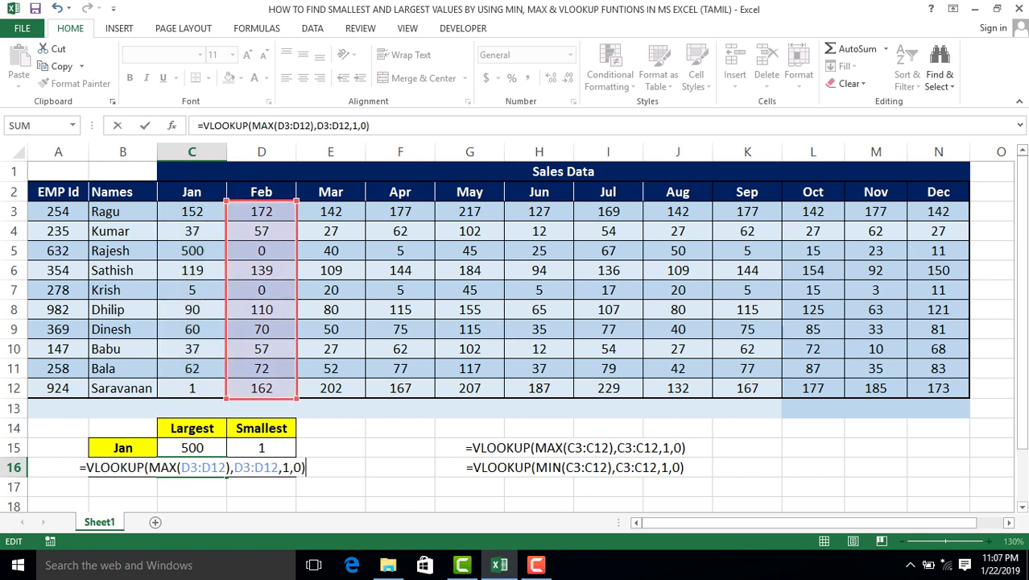
{"action": "key", "text": "Return"}
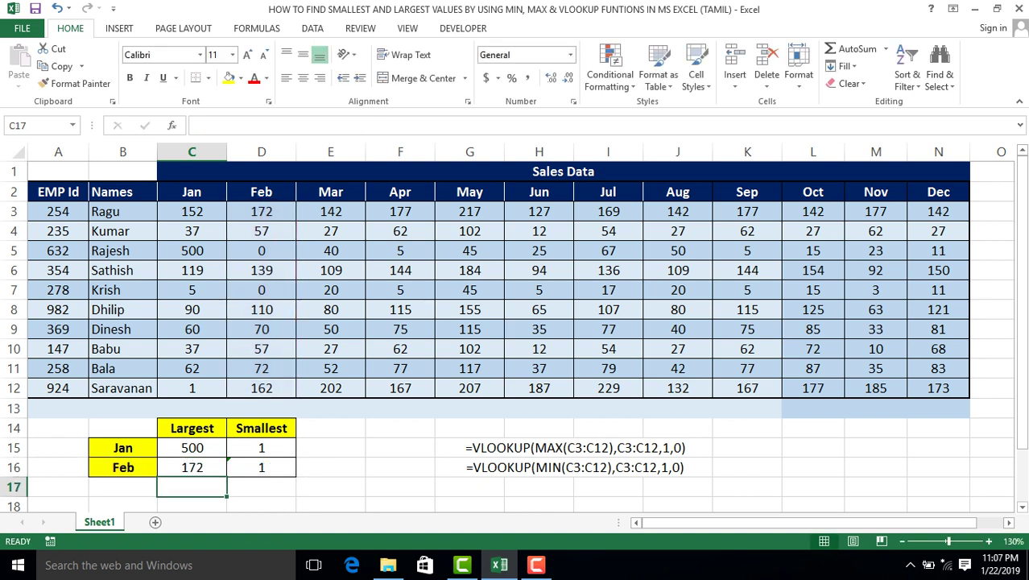
{"action": "left_click", "coordinate": [192, 467]}
- Point the Feb Smallest formula's MIN and lookup ranges at D3:D12, giving 0
{"action": "left_click", "coordinate": [261, 467]}
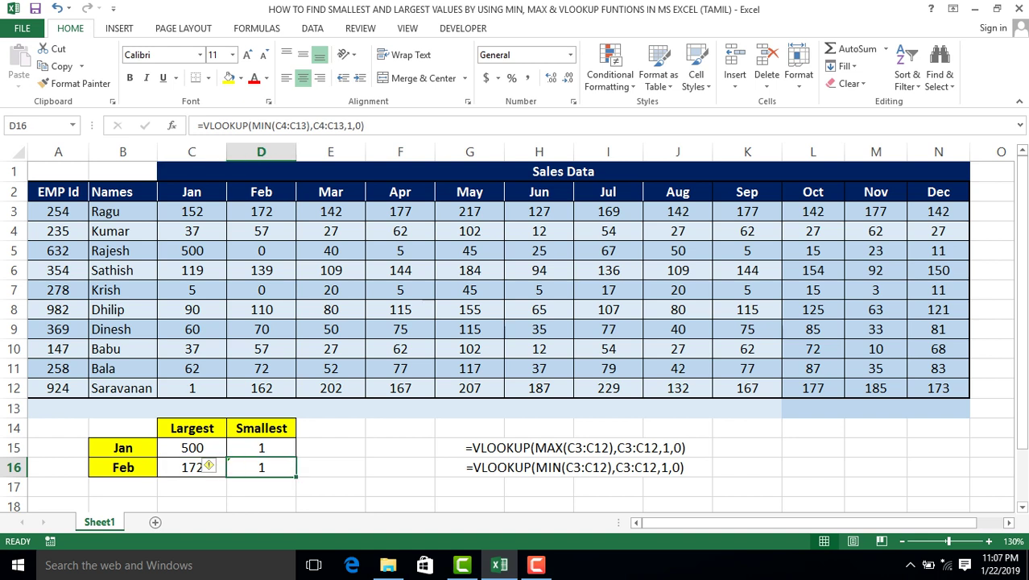
{"action": "key", "text": "F2"}
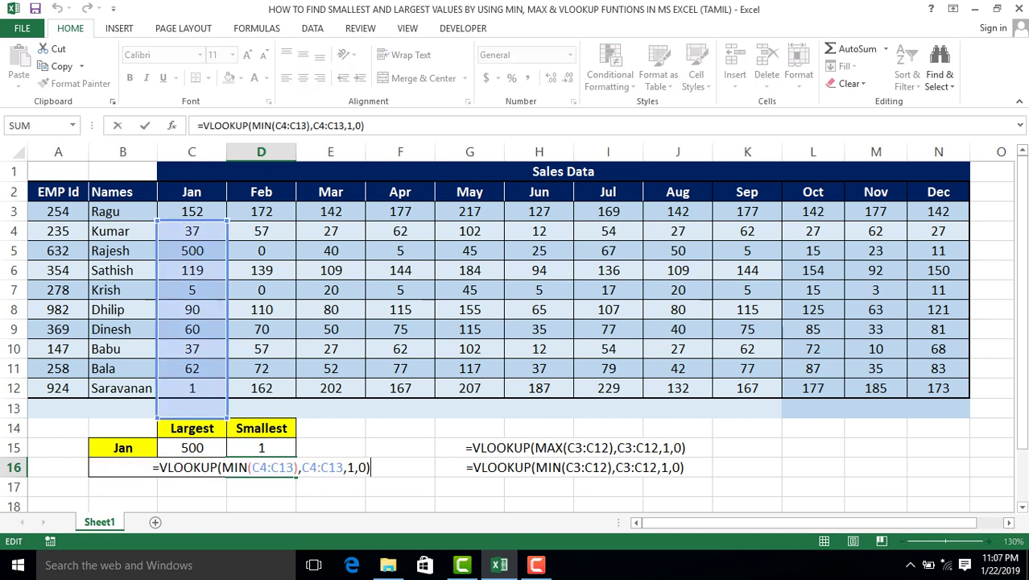
{"action": "left_click_drag", "start_coordinate": [192, 221], "coordinate": [260, 201]}
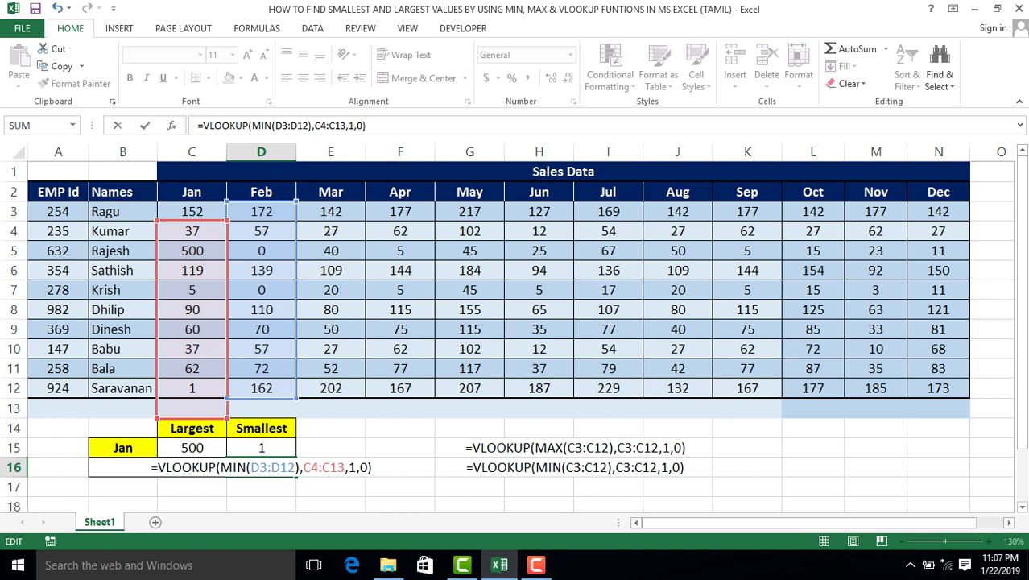
{"action": "left_click_drag", "start_coordinate": [192, 221], "coordinate": [261, 201]}
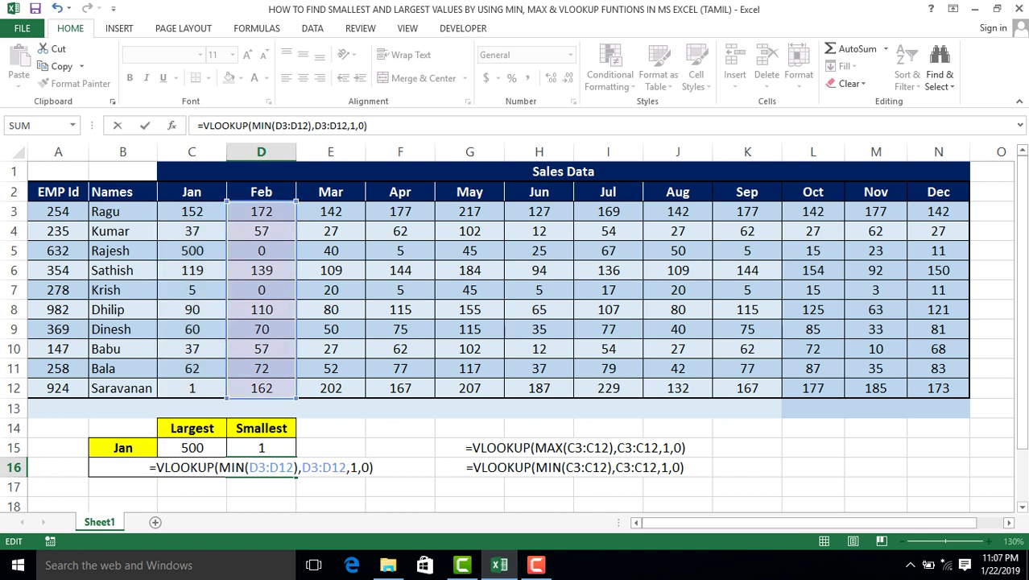
{"action": "key", "text": "Return"}
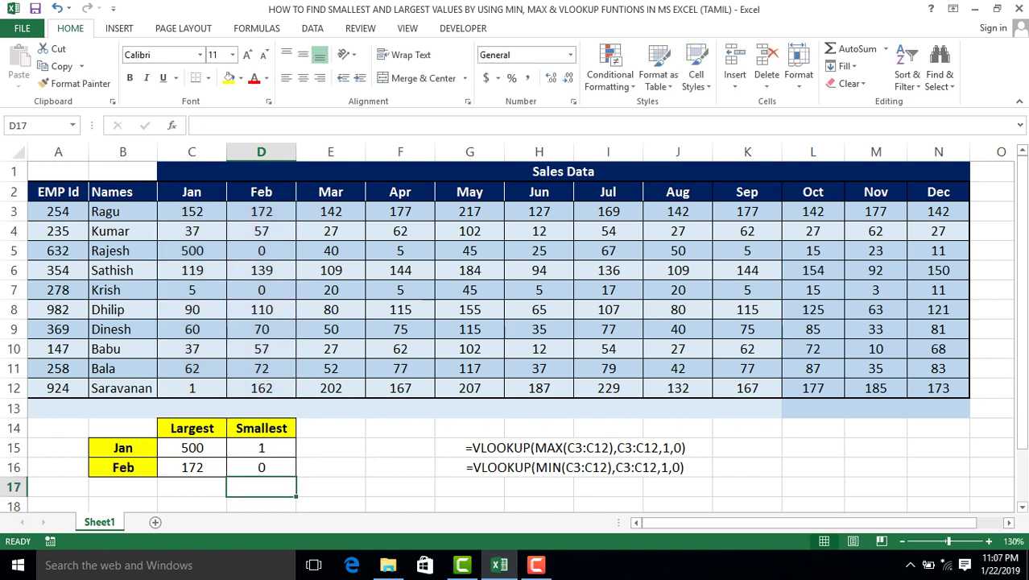
- Change Feb's zero sales in D5 and D7 to 1 and 3, confirming Smallest becomes 1
{"action": "left_click", "coordinate": [261, 289]}
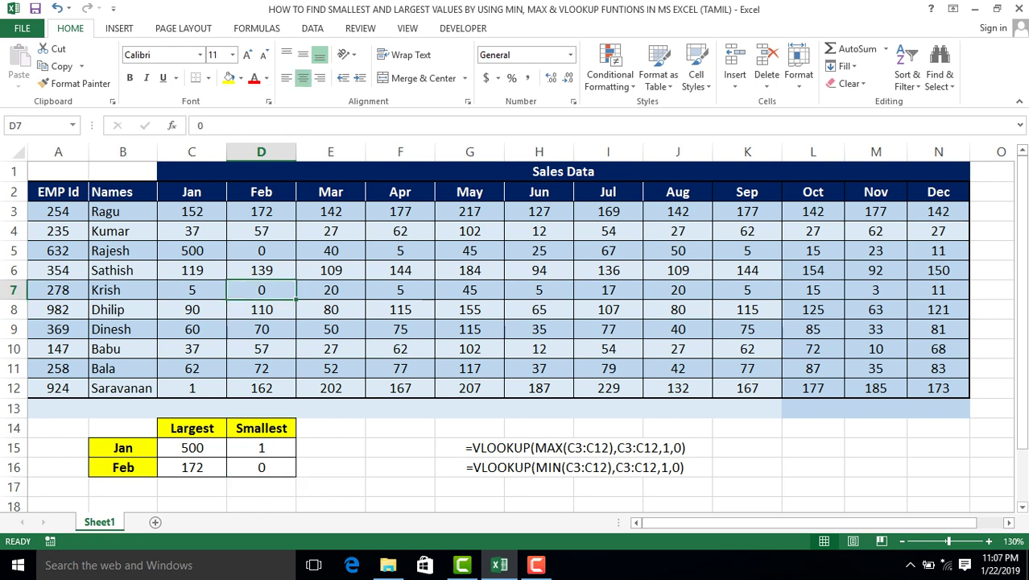
{"action": "left_click", "coordinate": [261, 251]}
{"action": "type", "text": "1"}
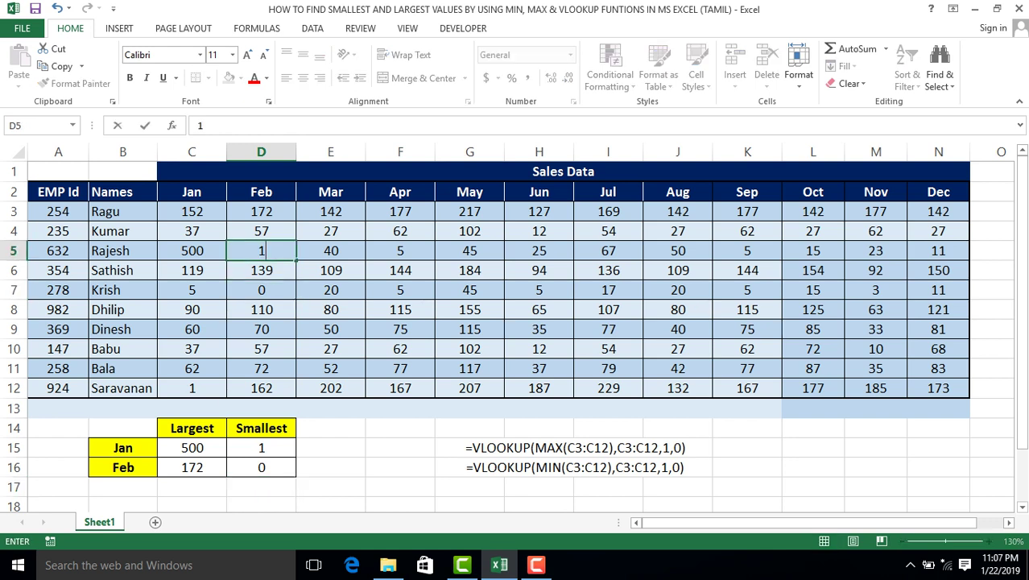
{"action": "key", "text": "Return"}
{"action": "left_click", "coordinate": [261, 290]}
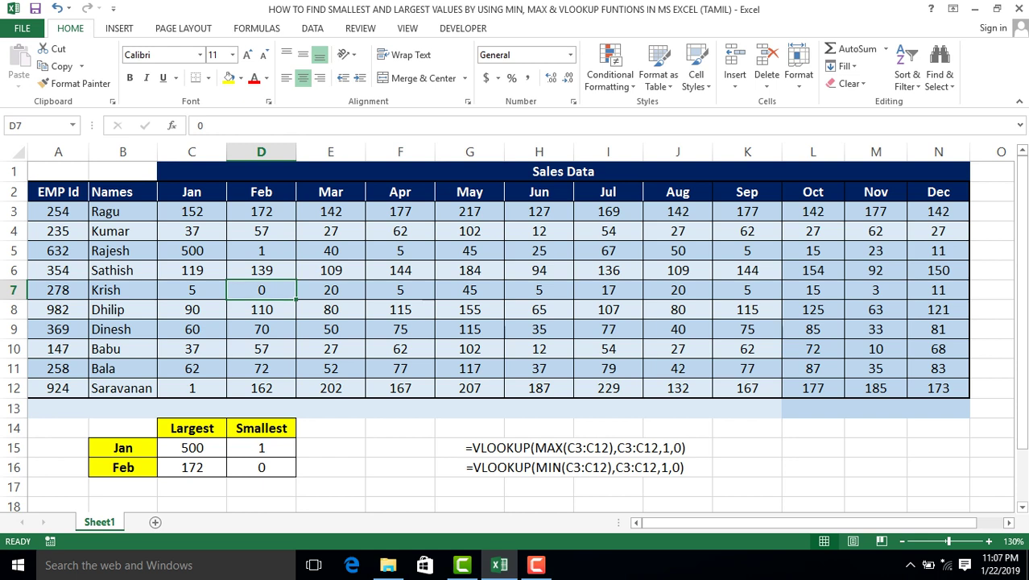
{"action": "type", "text": "3"}
{"action": "key", "text": "Return"}
{"action": "left_click", "coordinate": [261, 467]}
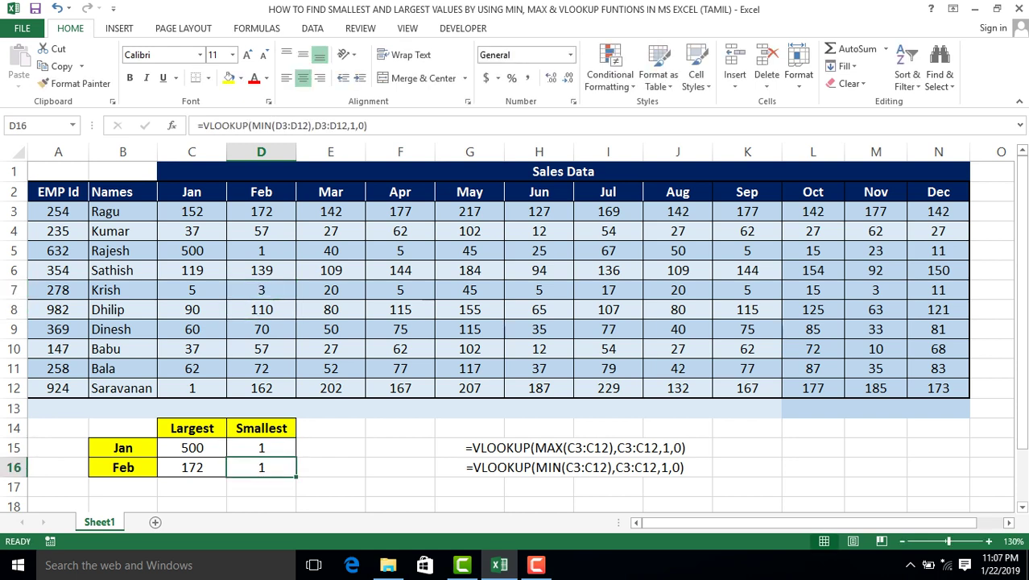
{"action": "left_click", "coordinate": [261, 251]}
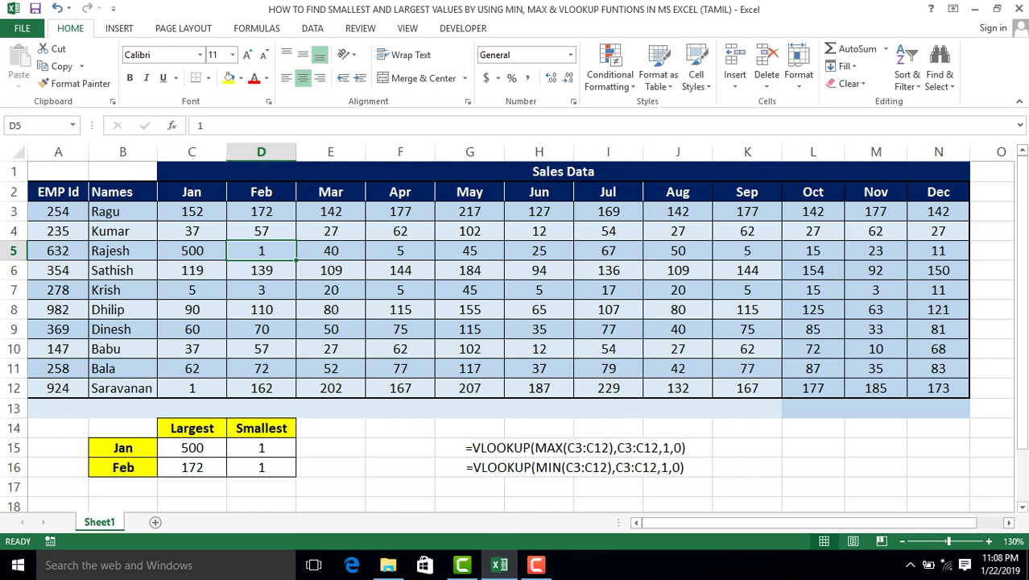
{"action": "left_click", "coordinate": [192, 211]}
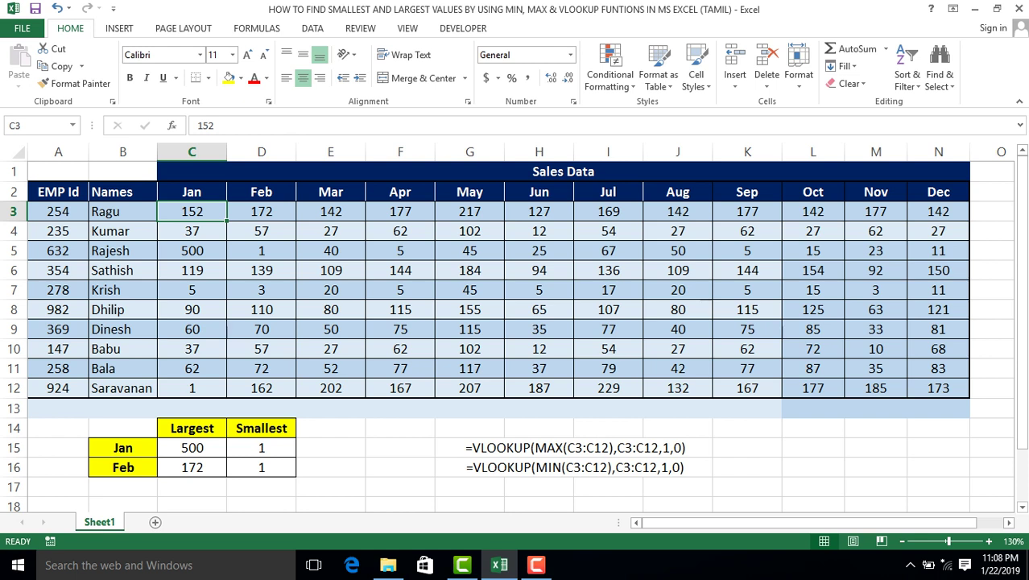
{"action": "left_click", "coordinate": [261, 289]}
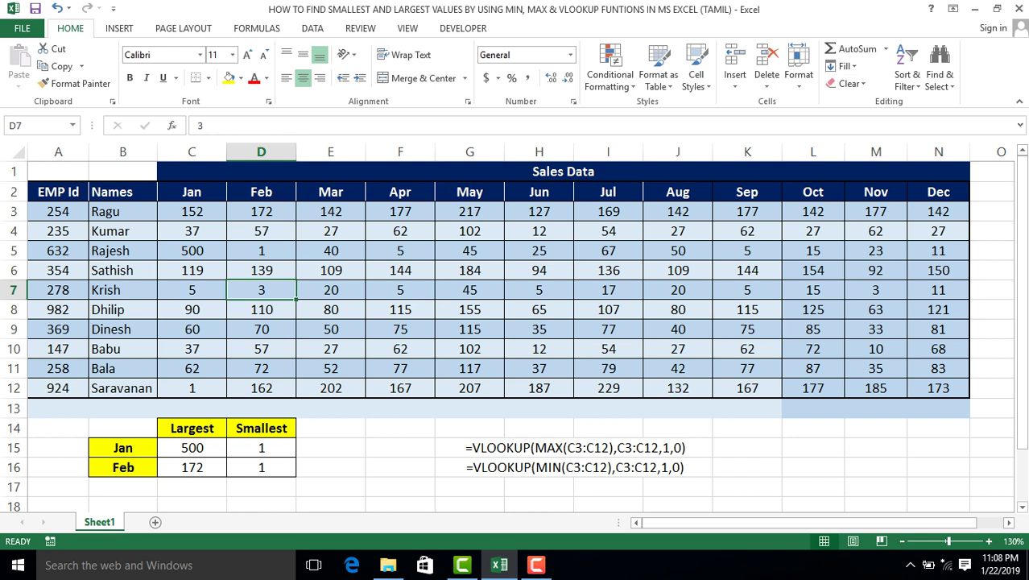
{"action": "left_click", "coordinate": [536, 564]}
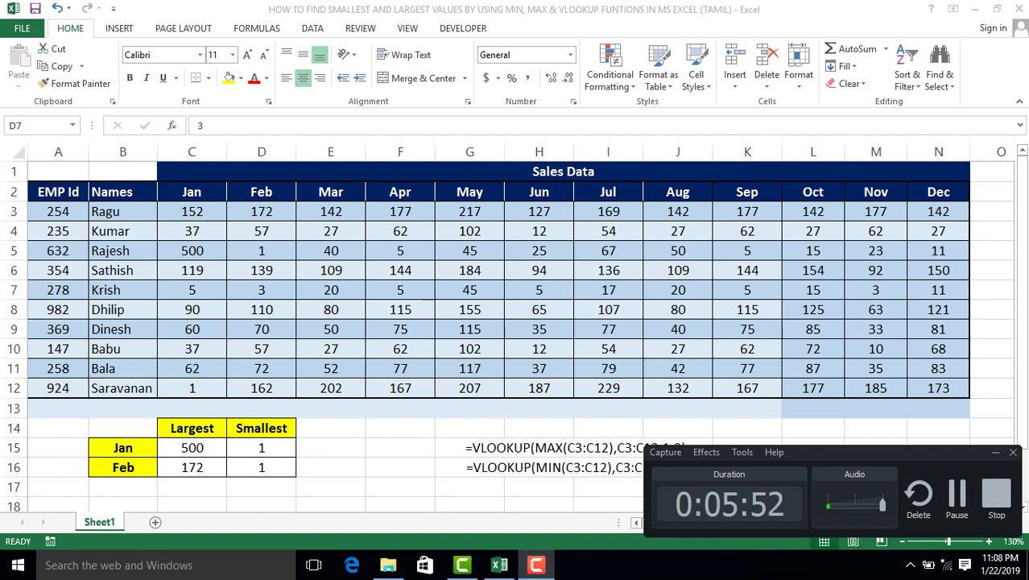